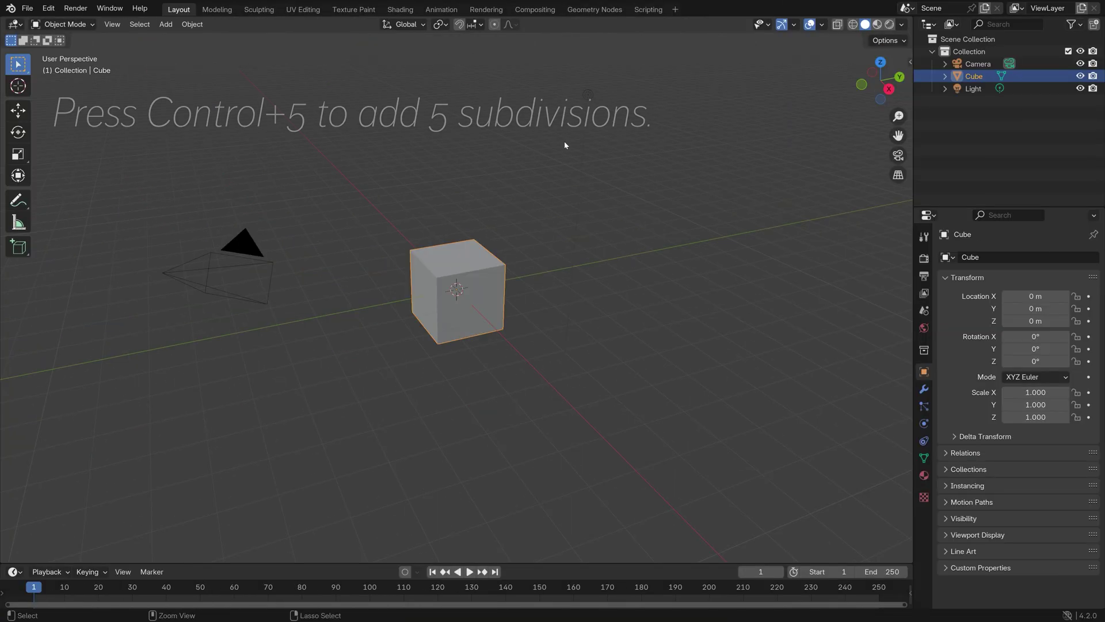
# - Give the default cube a level-5 Subdivision Surface (Ctrl+5) so it becomes a smooth sphere
pyautogui.hotkey('ctrl', '5')
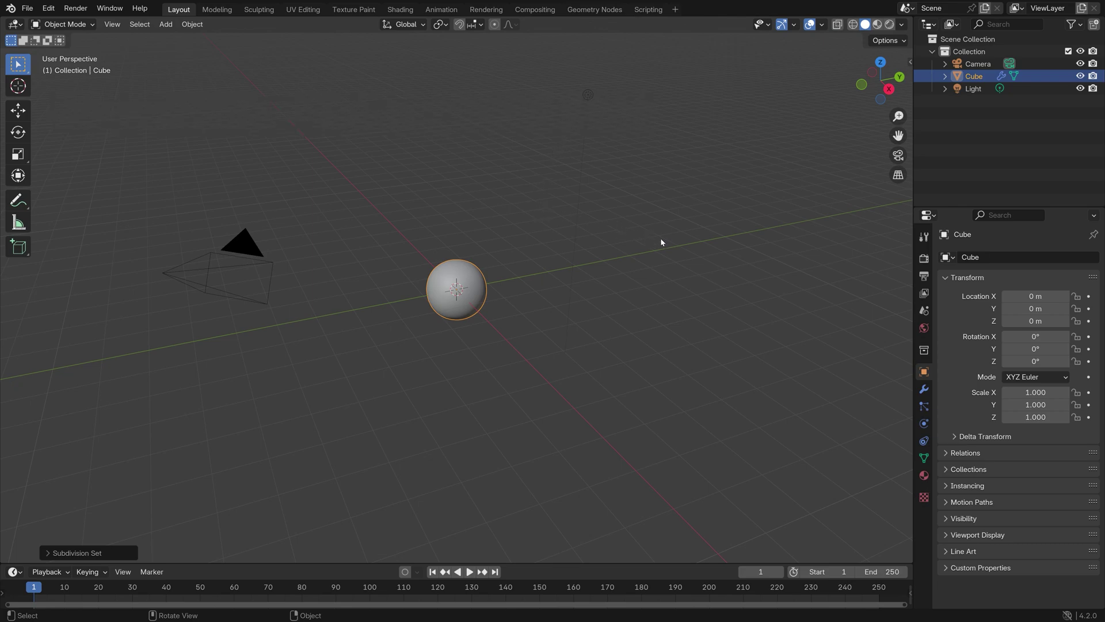
# - Add a Quick Smoke domain around the sphere from Object > Quick Effects
pyautogui.click(183, 25)
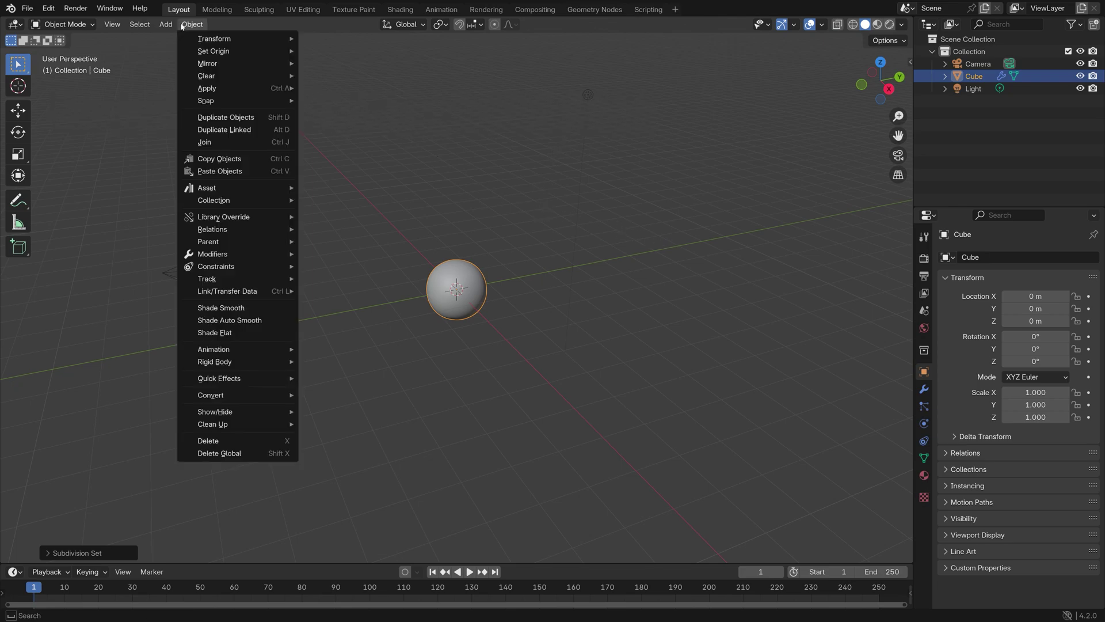
pyautogui.moveTo(261, 384)
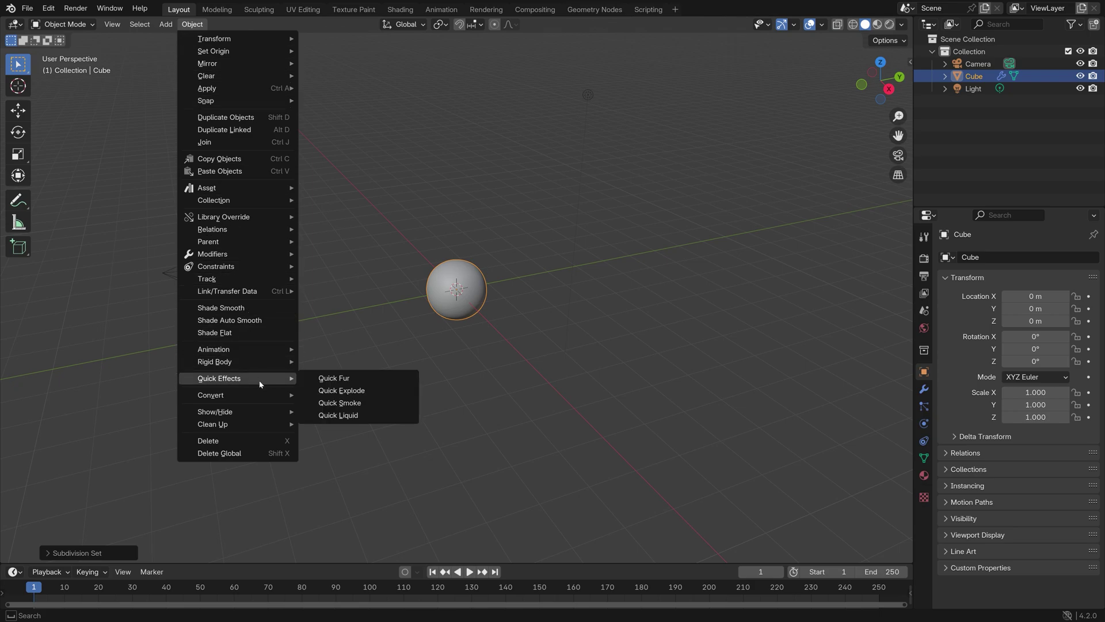
pyautogui.click(355, 403)
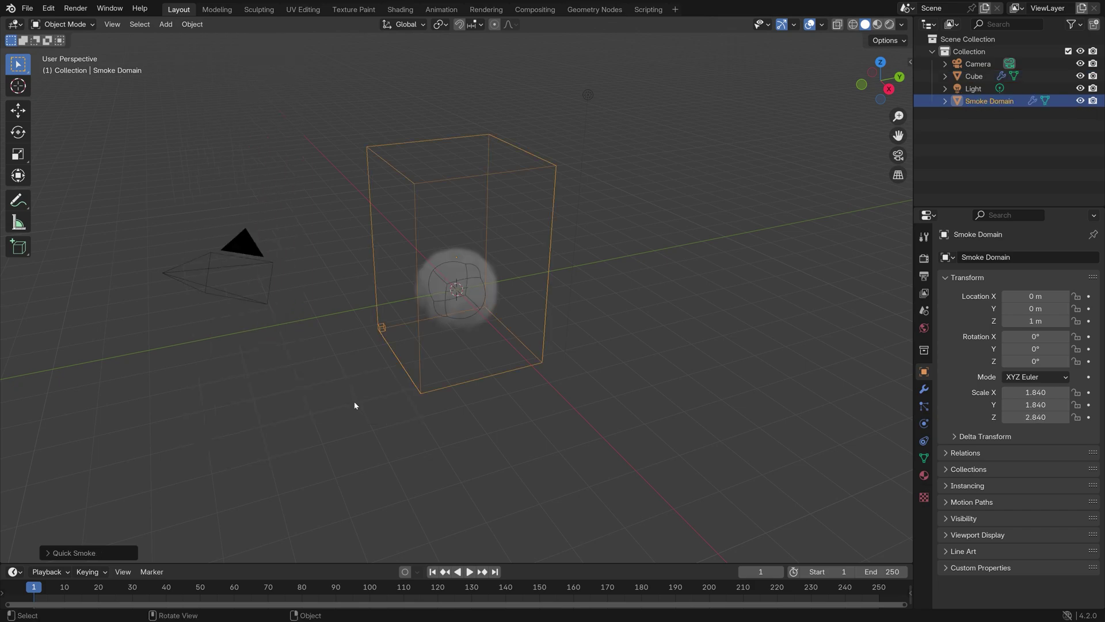
pyautogui.scroll(-3, 506, 333)
pyautogui.moveTo(512, 330); pyautogui.dragTo(490, 316, button='middle')
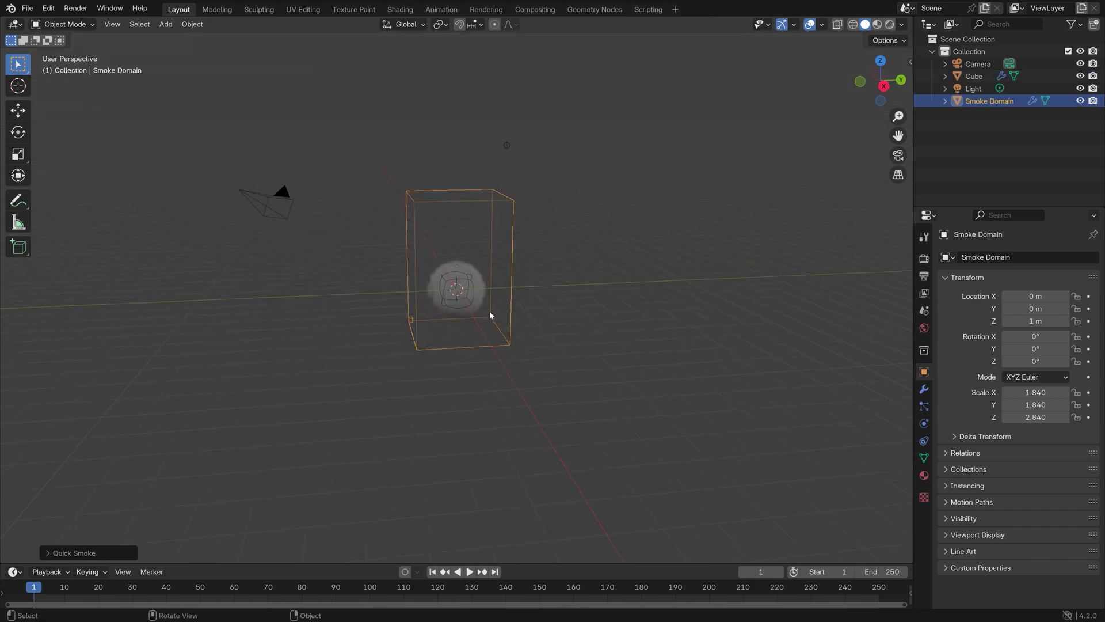
# - Scale the smoke domain up to 3.714 and raise it to Z 3.985 m
pyautogui.press('s')
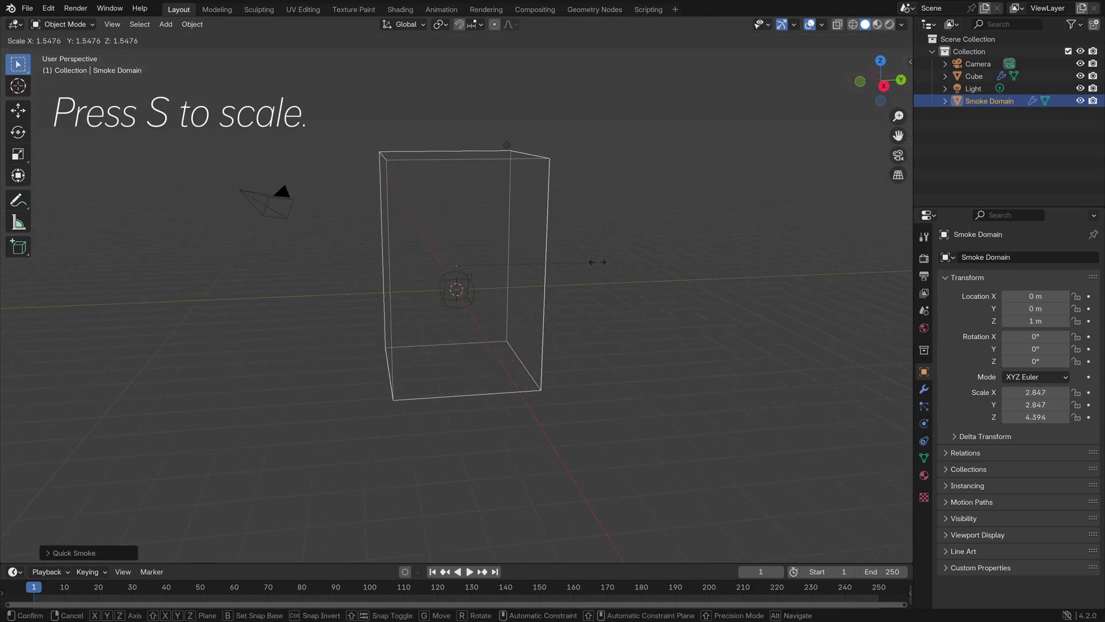
pyautogui.click(634, 242)
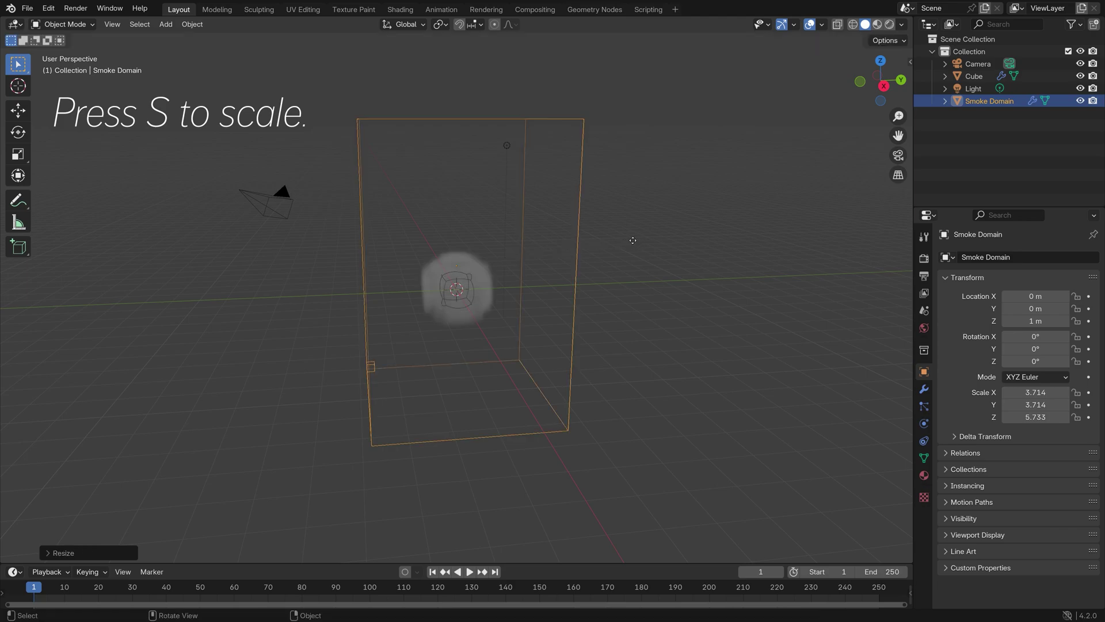
pyautogui.press('g')
pyautogui.press('z')
pyautogui.click(670, 214)
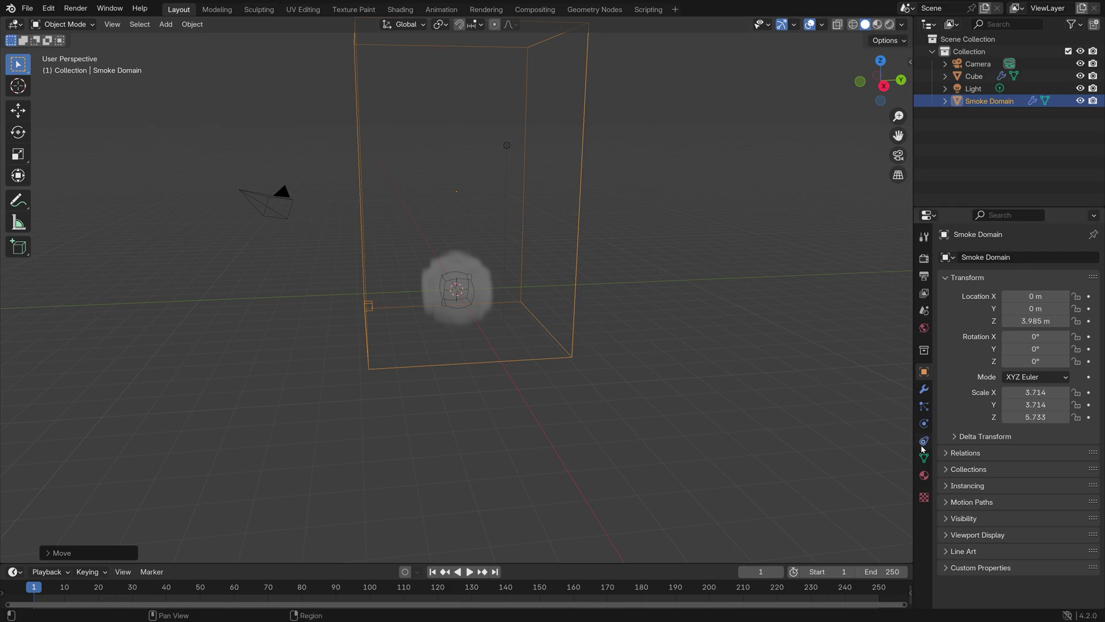
# - Set the smoke domain's Resolution Divisions to 100
pyautogui.click(923, 426)
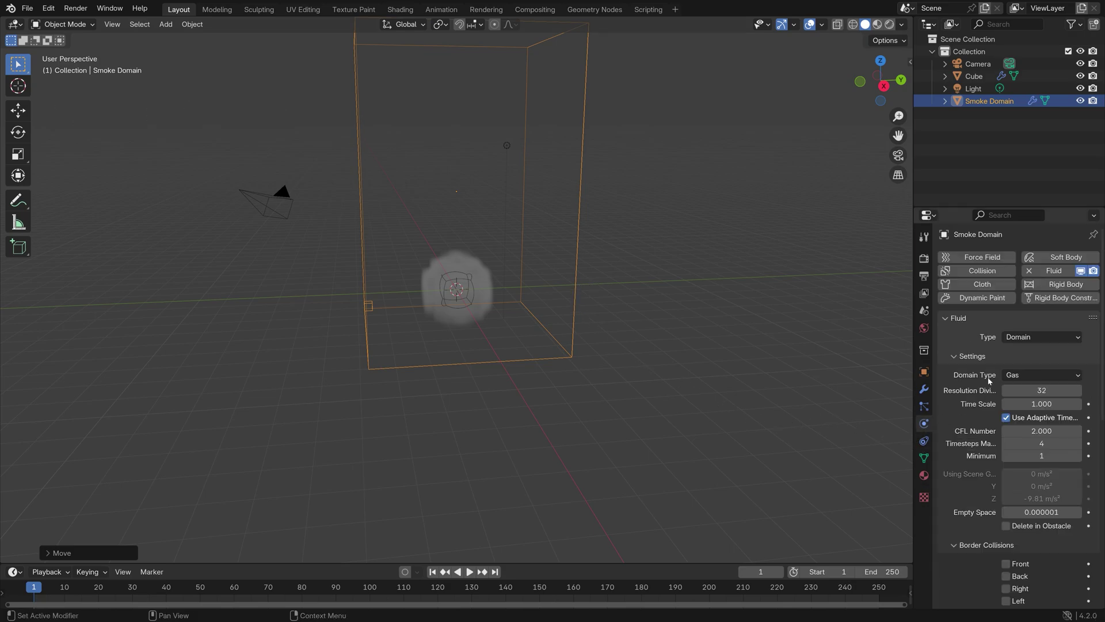
pyautogui.click(1036, 390)
pyautogui.write('100')
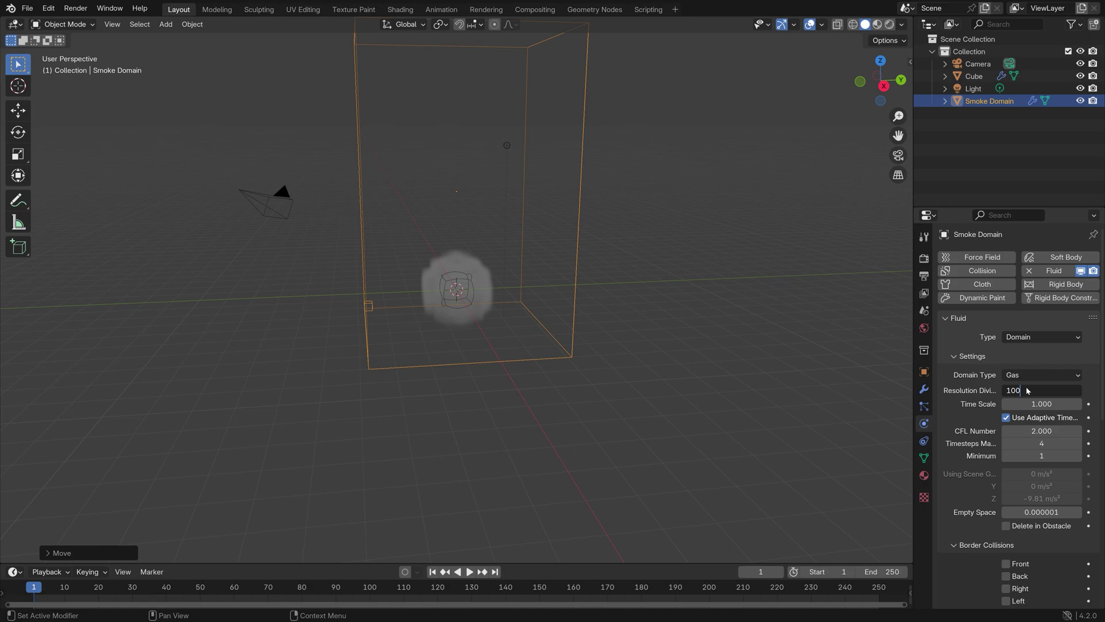
pyautogui.press('Return')
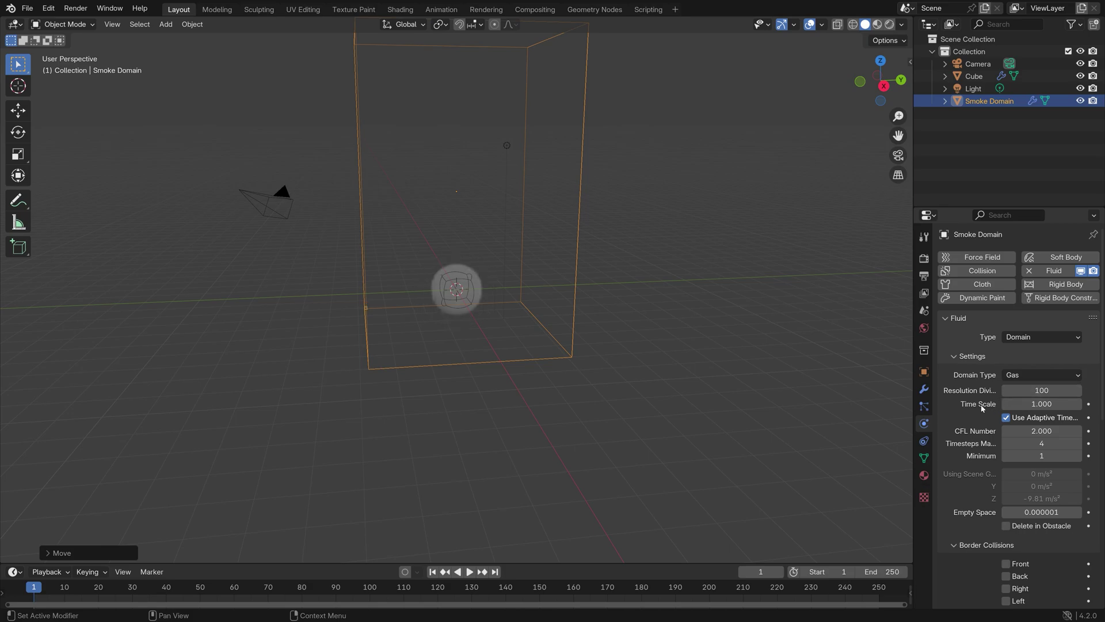
# - Enable Adaptive Domain and Noise, with Noise Upres Factor 4
pyautogui.scroll(-6, 975, 411)
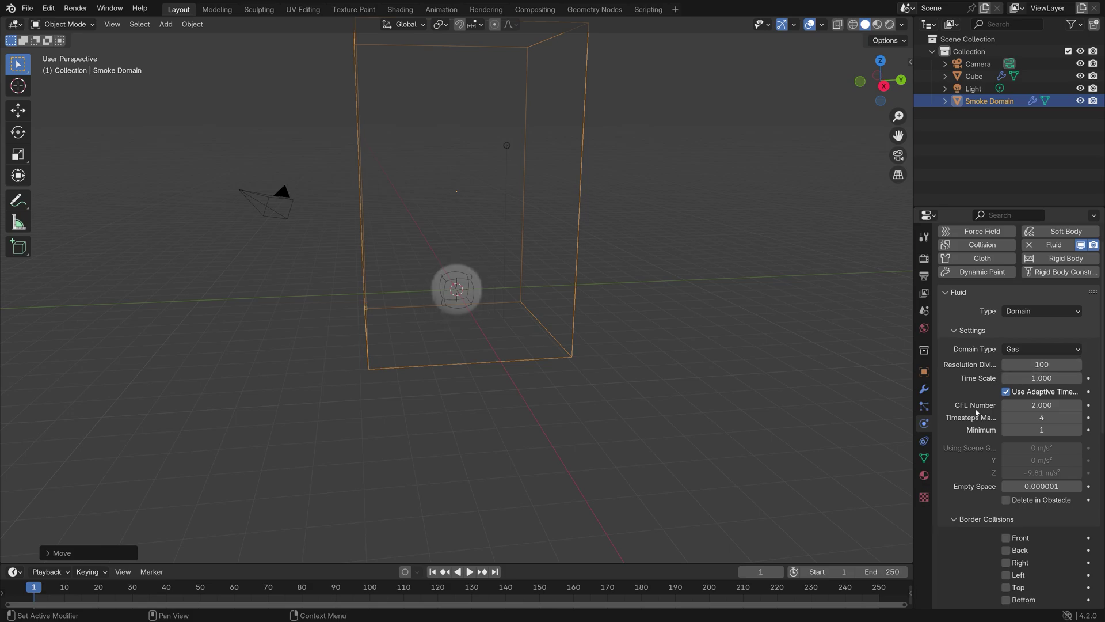
pyautogui.scroll(-2, 975, 409)
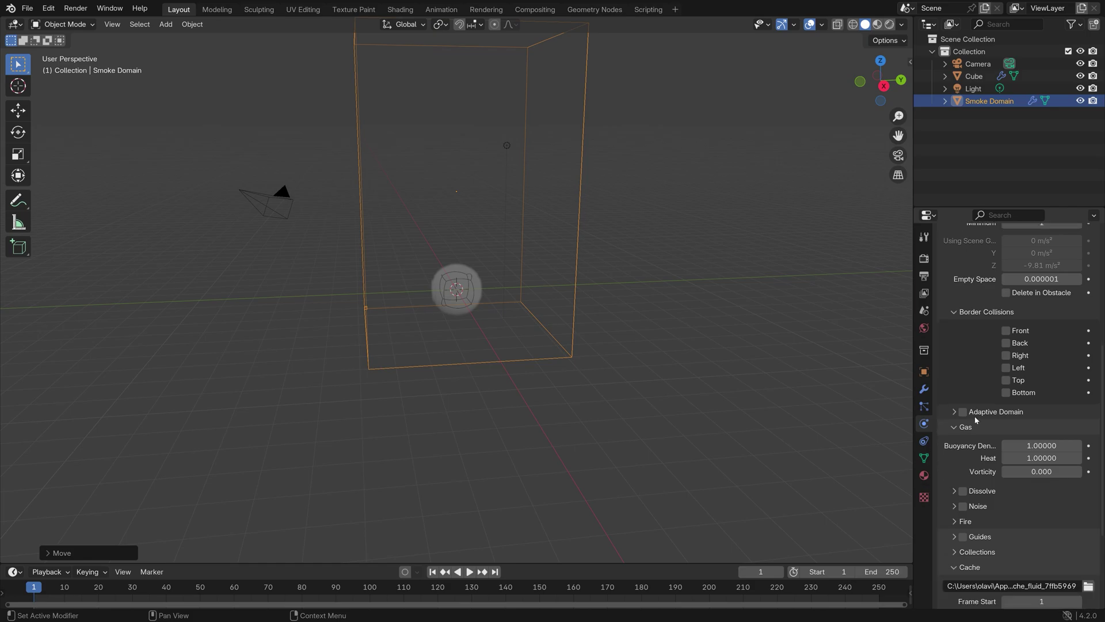
pyautogui.click(964, 413)
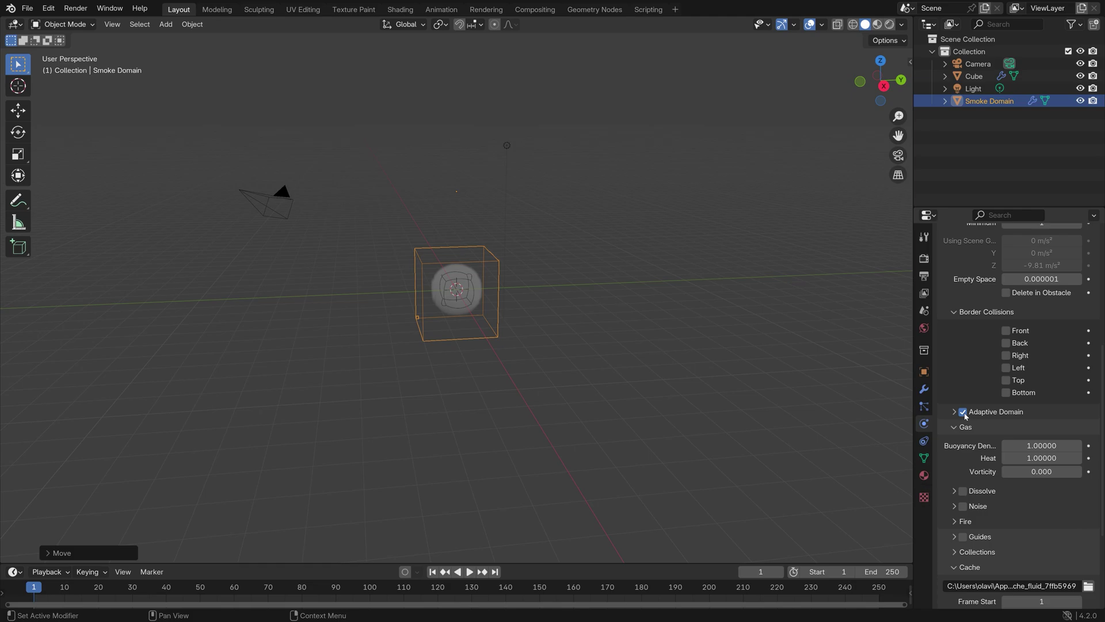
pyautogui.scroll(-3, 966, 416)
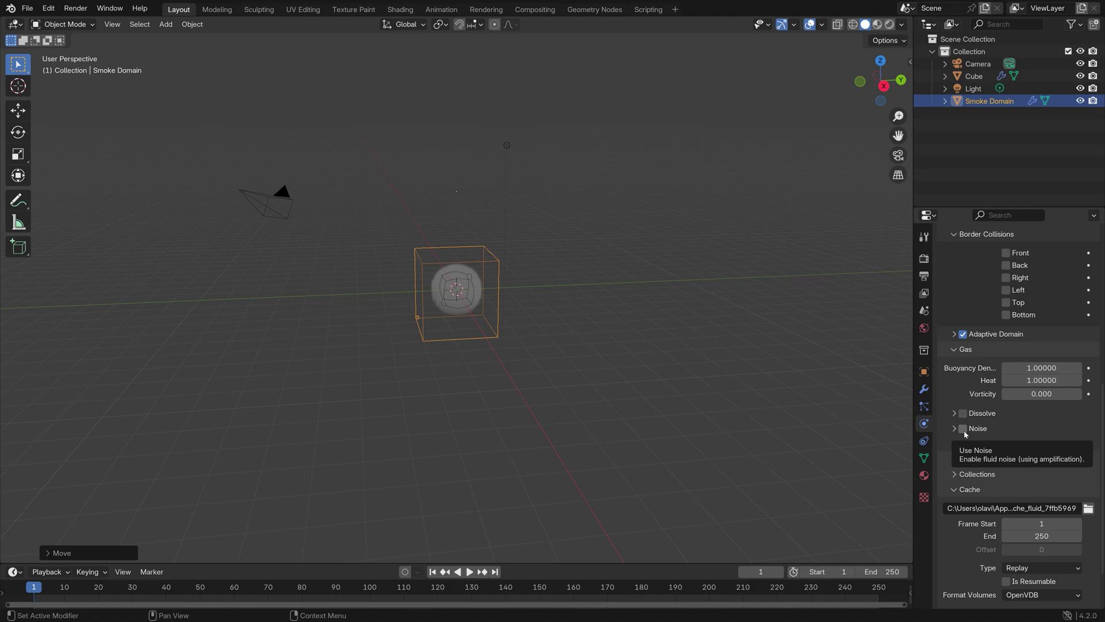
pyautogui.click(965, 432)
pyautogui.click(954, 431)
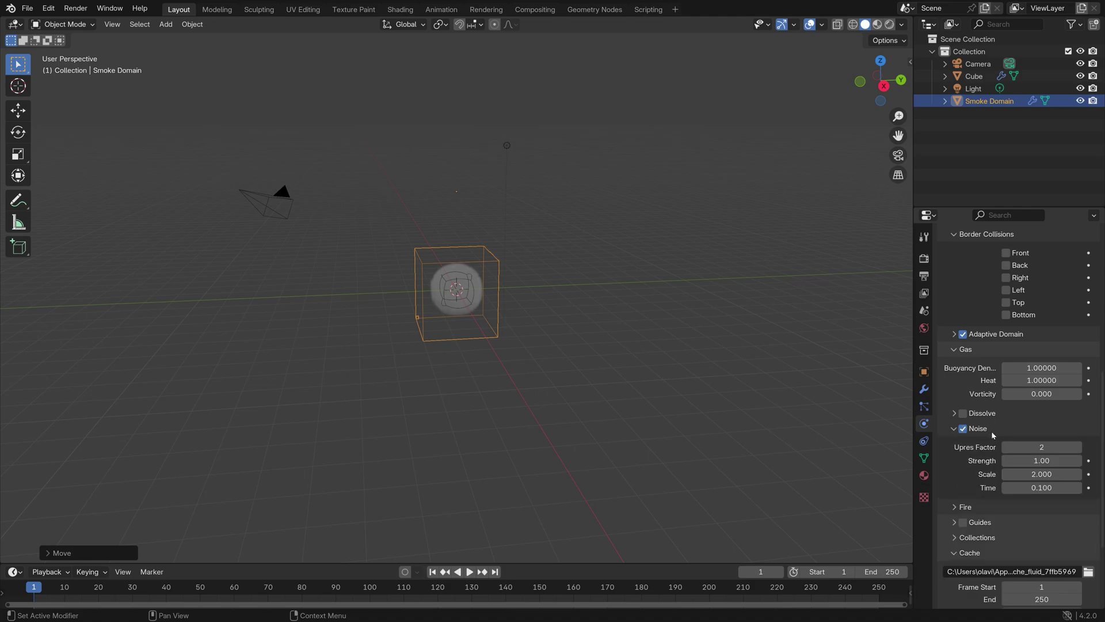
pyautogui.click(1079, 448)
pyautogui.click(1079, 447)
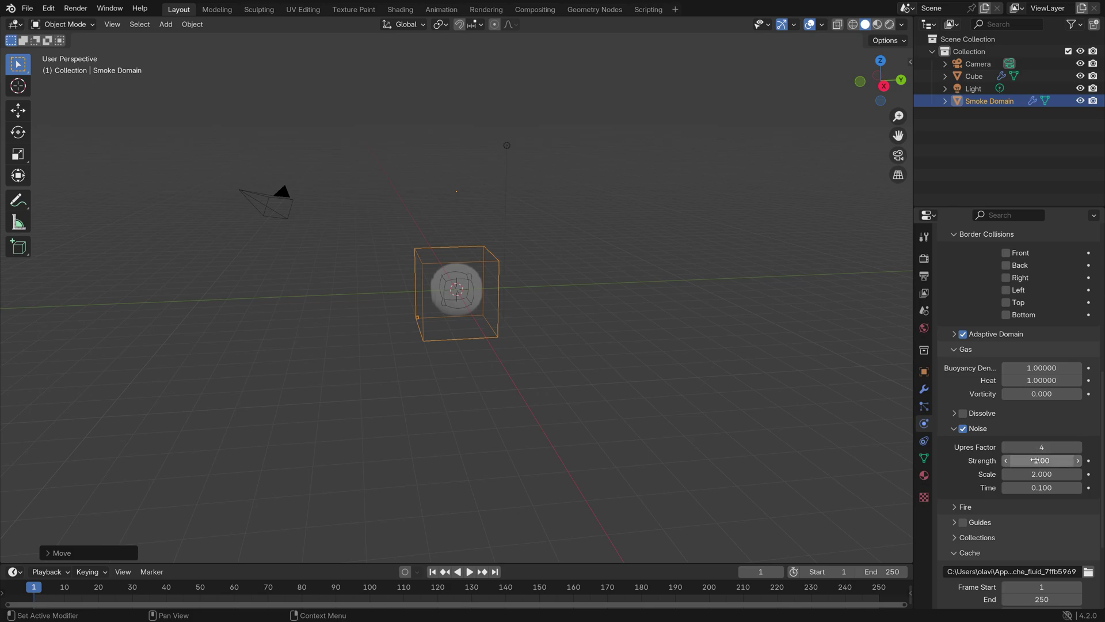
# - Lower the Fire Reaction Speed to 0.2
pyautogui.scroll(-3, 984, 472)
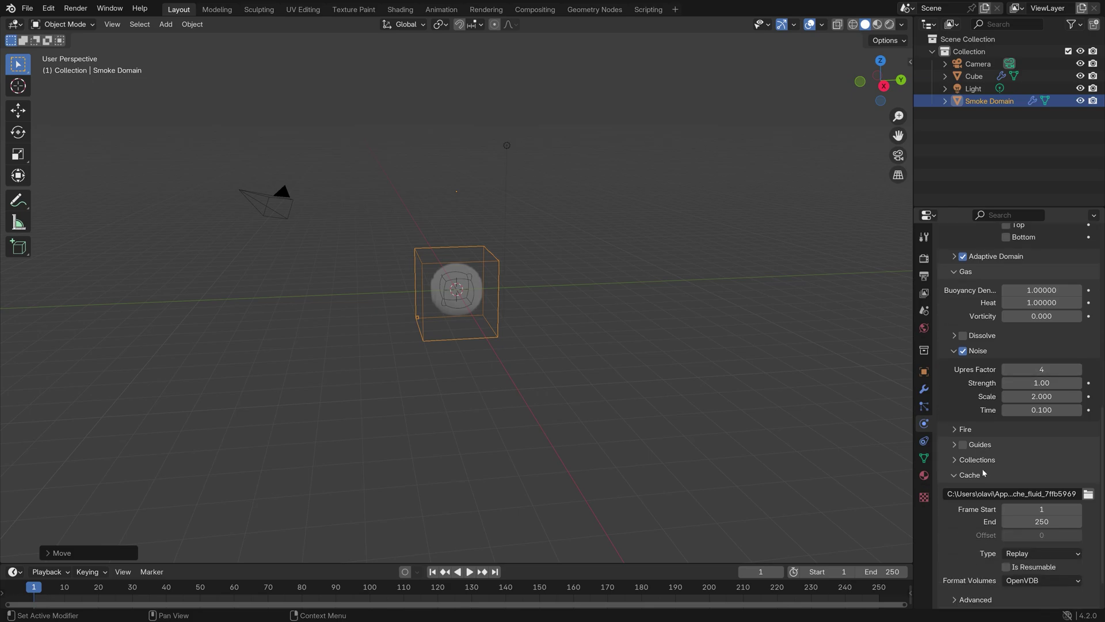
pyautogui.click(964, 429)
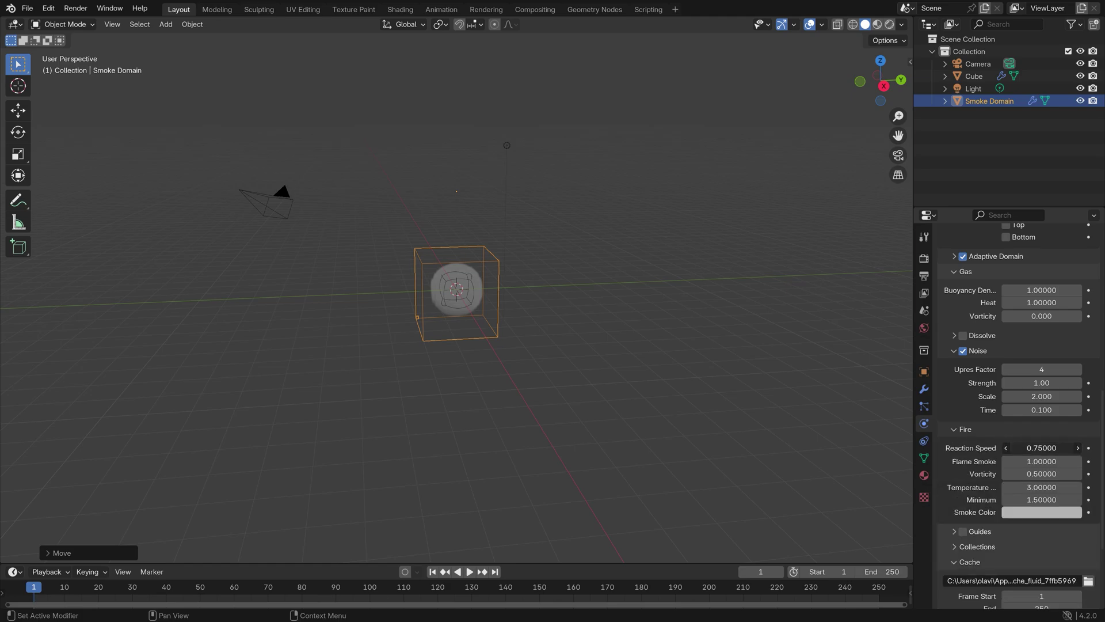
pyautogui.click(1015, 447)
pyautogui.write('.2')
pyautogui.press('Return')
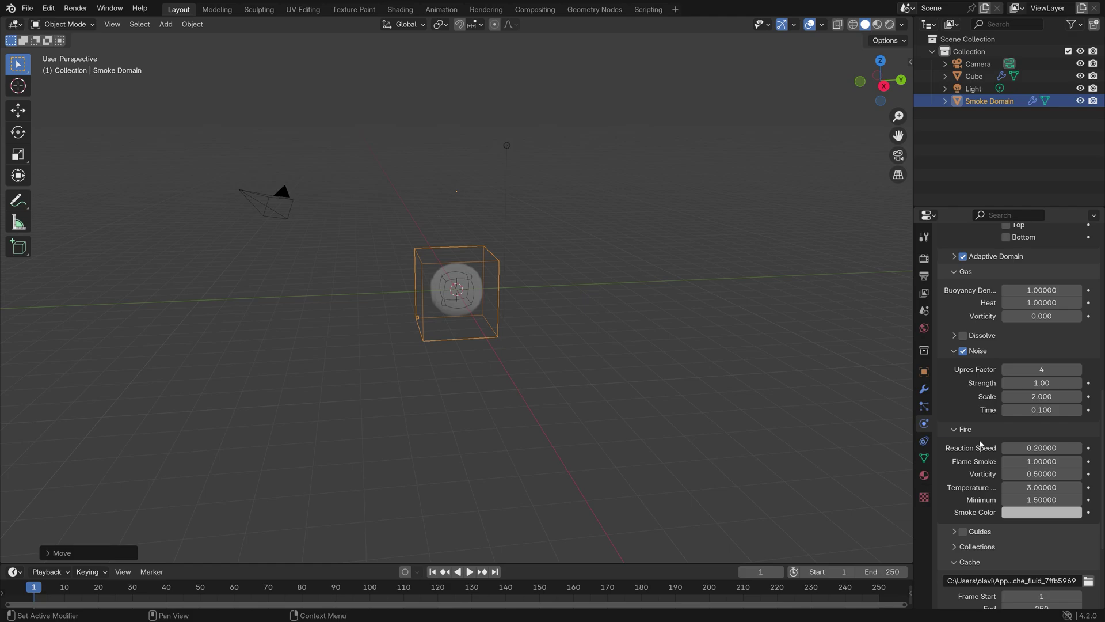
# - Make the Cube emit Fire + Smoke with 3 sampling substeps
pyautogui.click(456, 284)
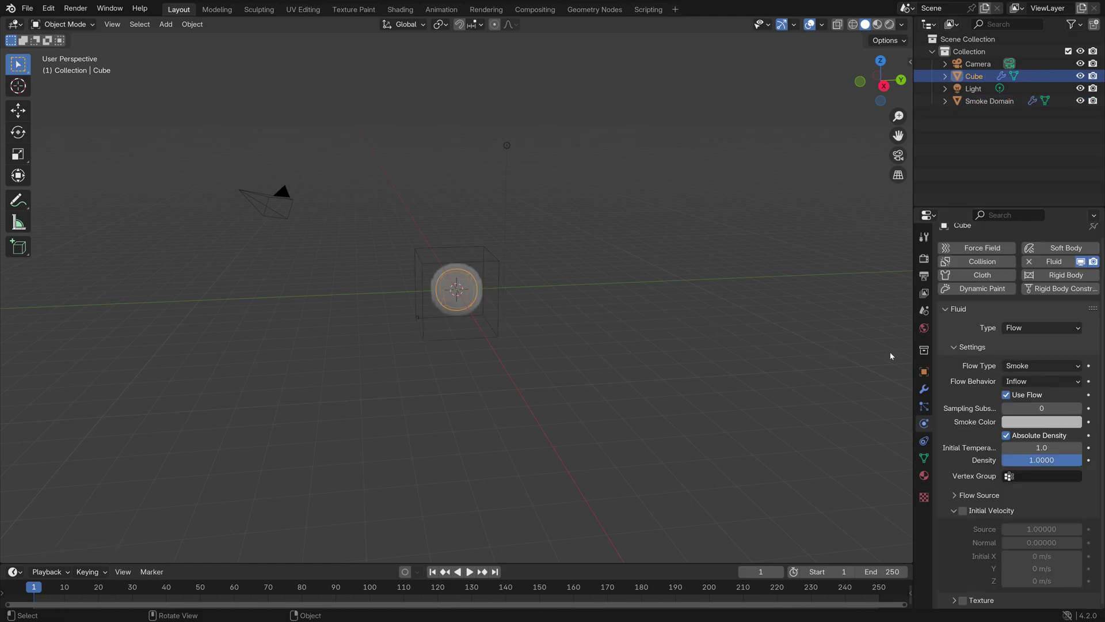
pyautogui.click(1036, 366)
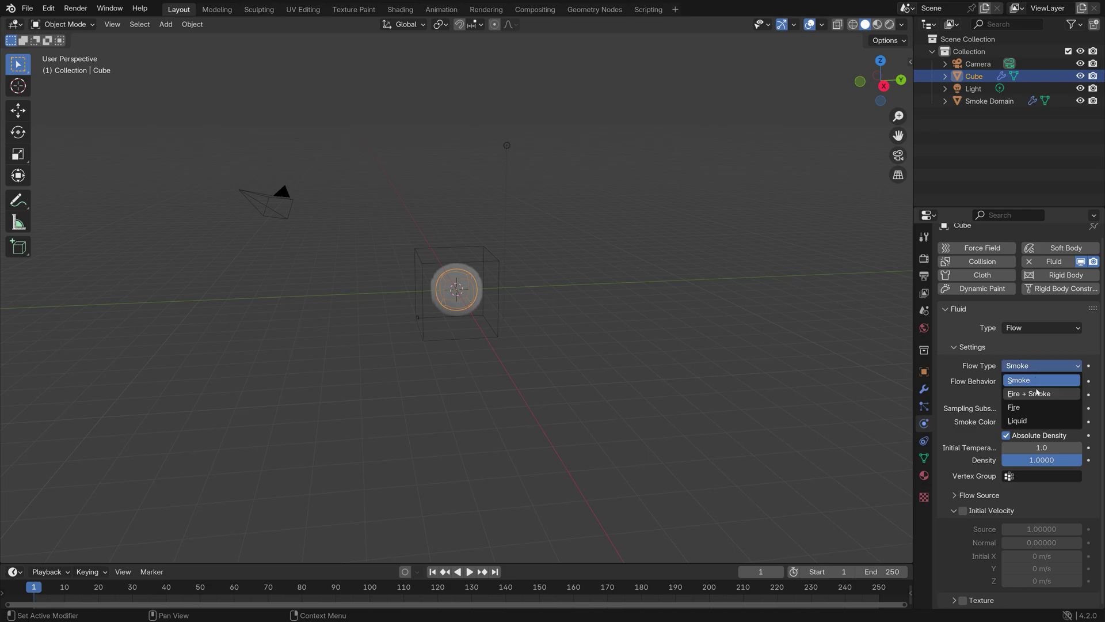
pyautogui.click(1039, 395)
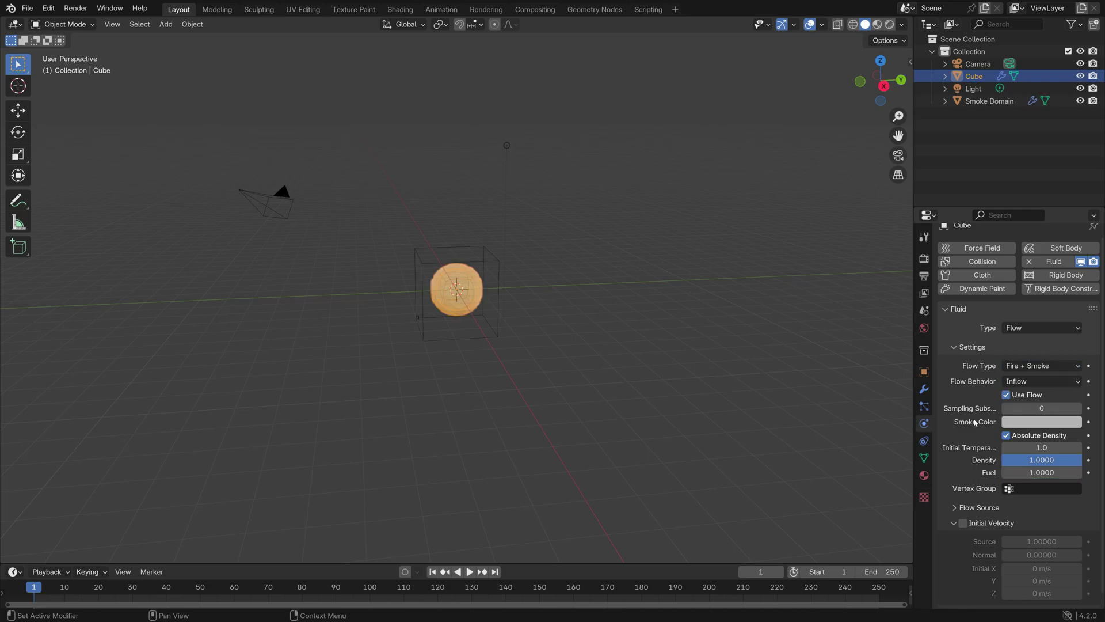
pyautogui.click(1078, 408)
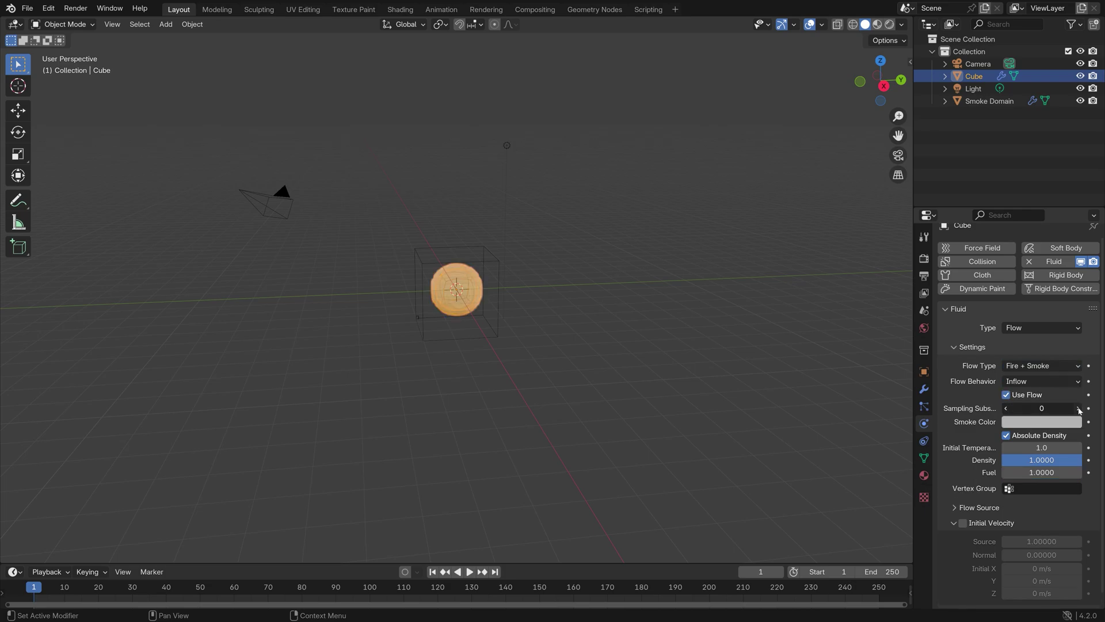
pyautogui.click(1078, 408)
pyautogui.click(1078, 408)
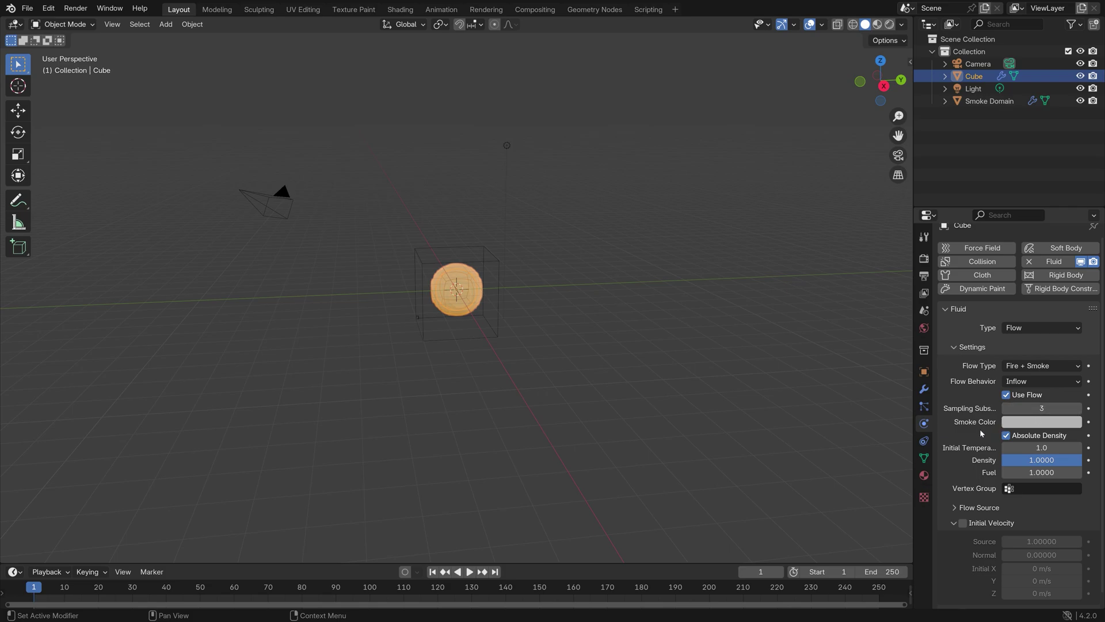
# - Enable Initial Velocity on the flow with source 10 and Z 10 m/s
pyautogui.scroll(-1, 982, 433)
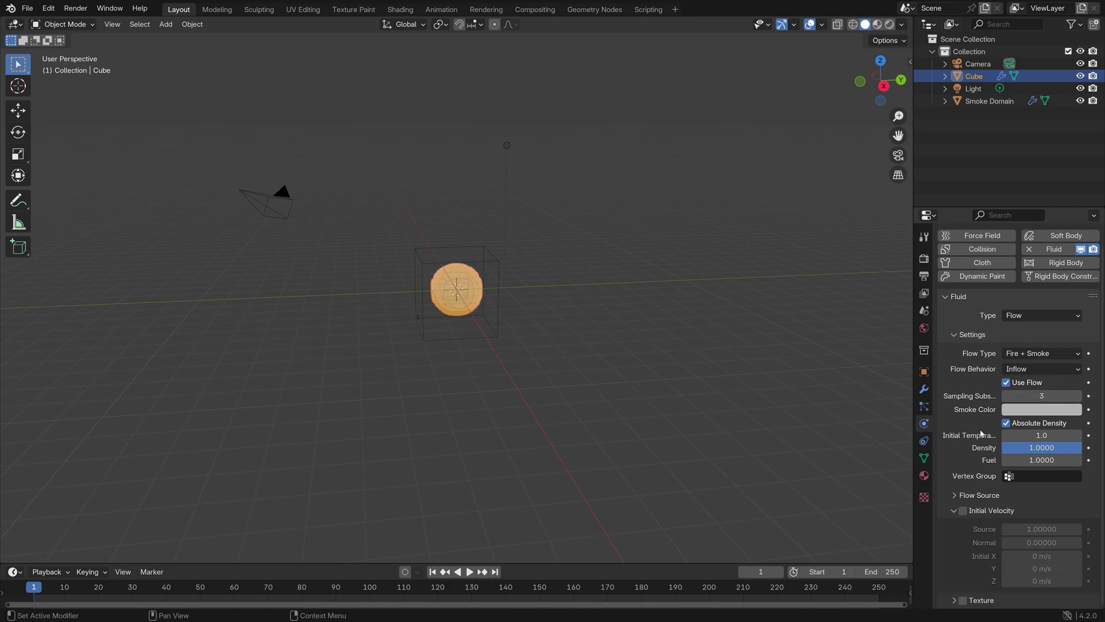
pyautogui.click(964, 510)
pyautogui.click(1042, 529)
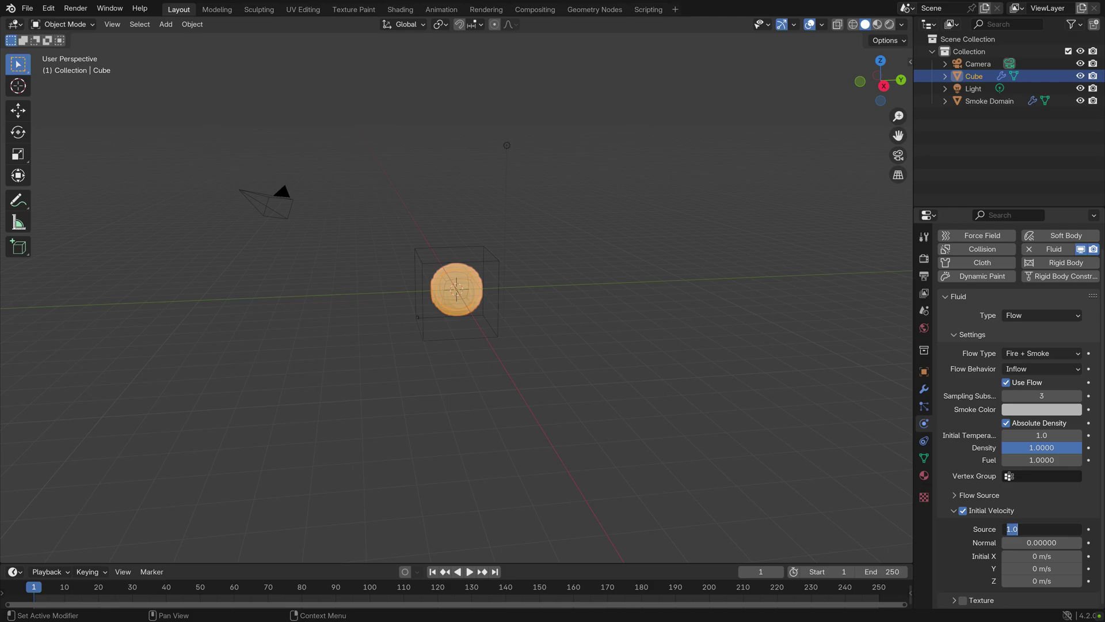
pyautogui.write('10')
pyautogui.press('Tab')
pyautogui.press('Tab')
pyautogui.press('Tab')
pyautogui.press('Tab')
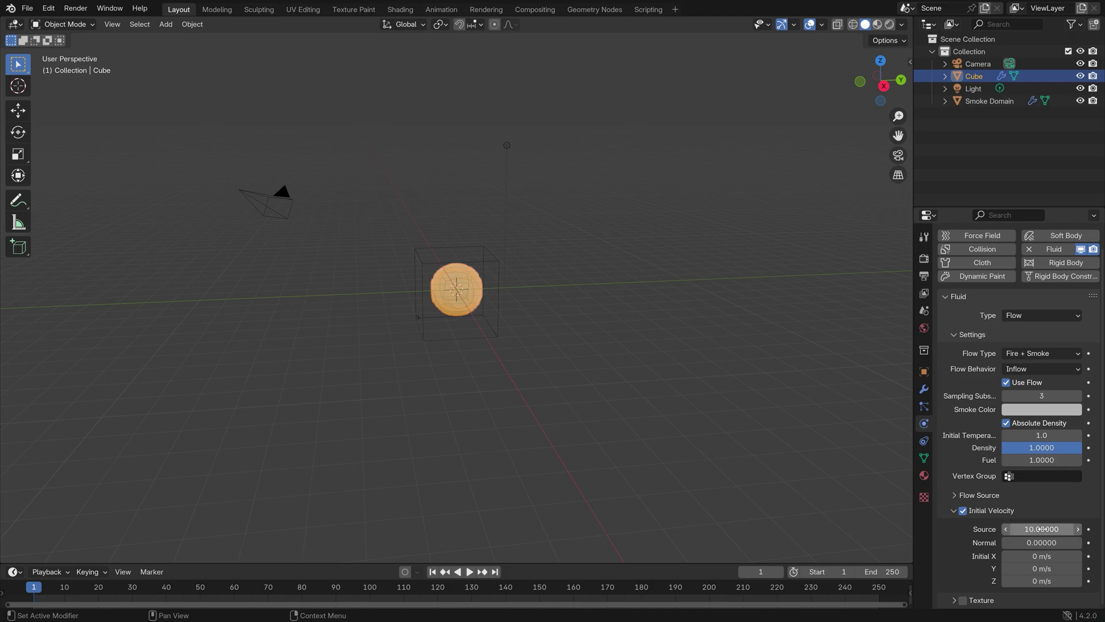
pyautogui.write('10')
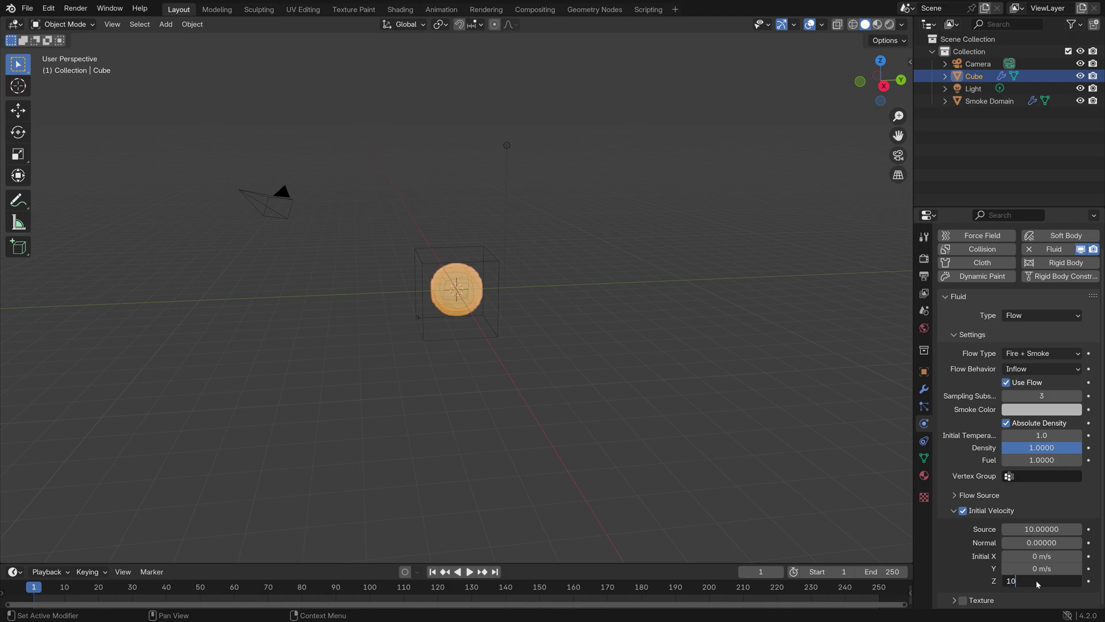
pyautogui.press('Return')
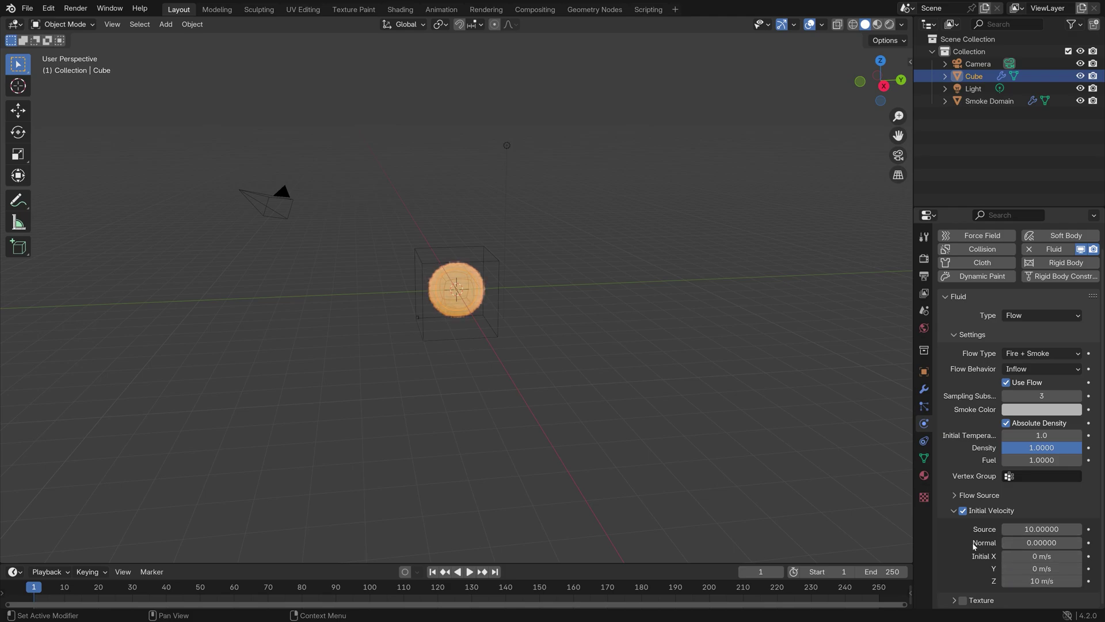
# - Set the smoke domain's cache type to All and make it resumable
pyautogui.click(493, 266)
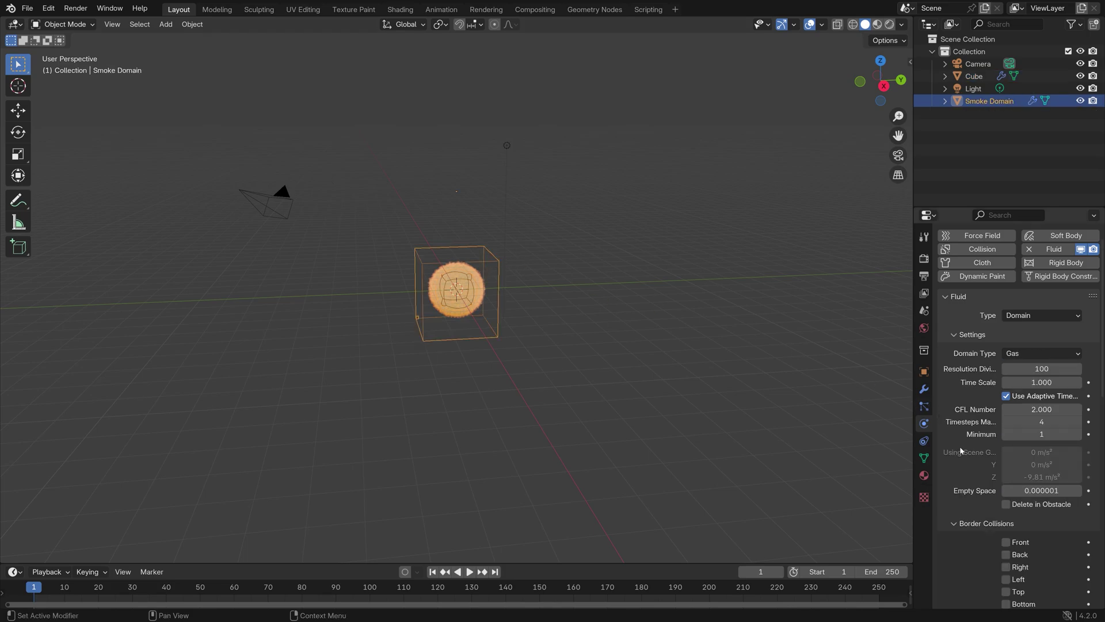
pyautogui.scroll(-15, 968, 455)
pyautogui.scroll(-2, 970, 459)
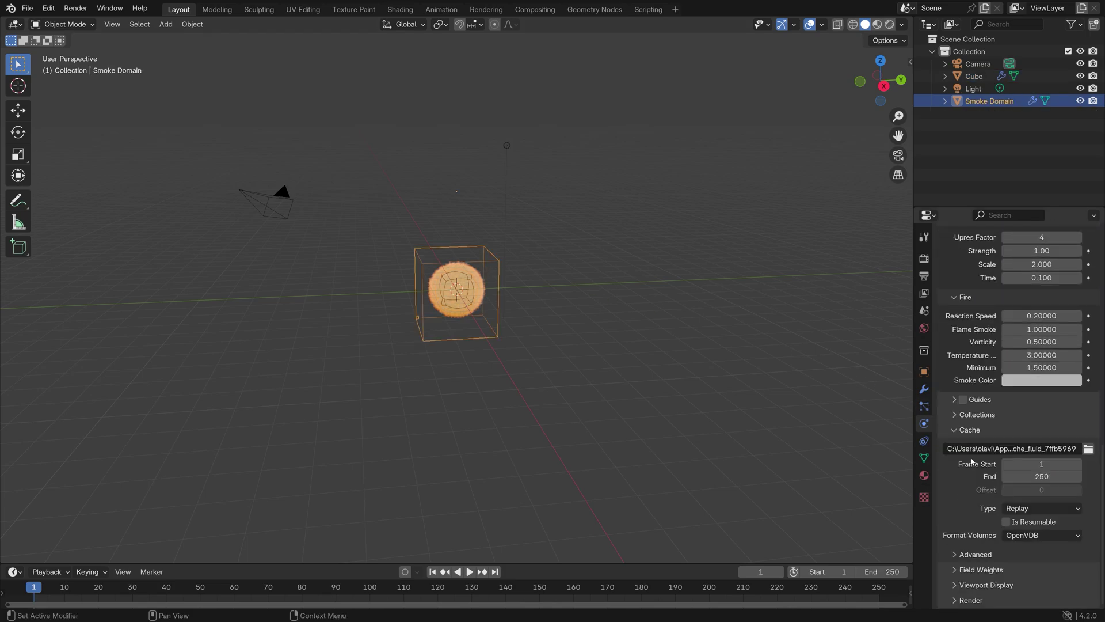
pyautogui.click(1018, 507)
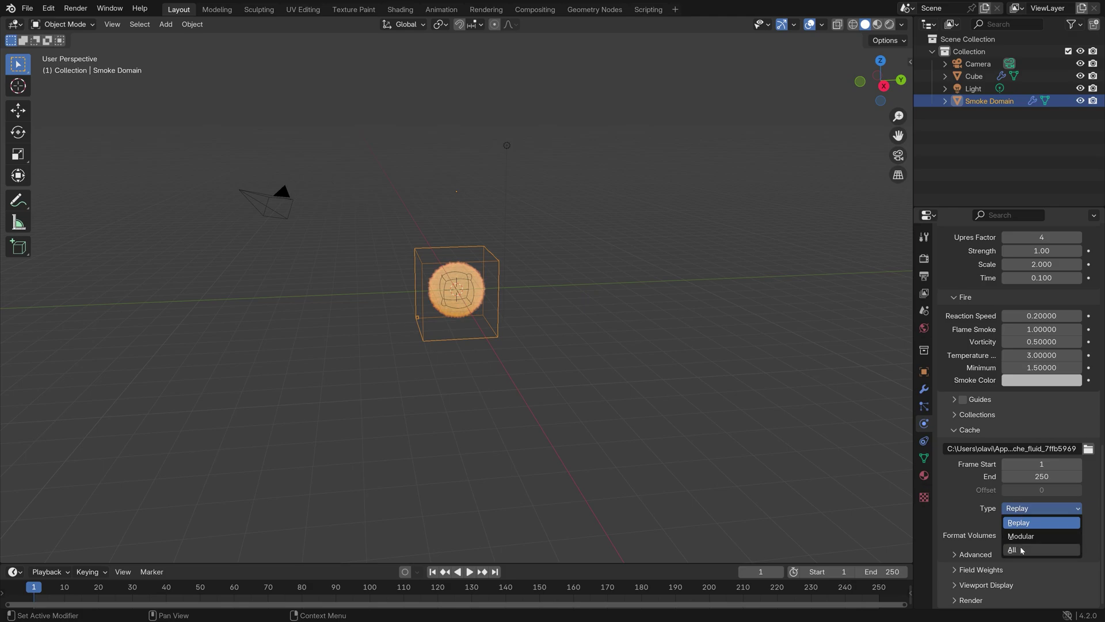
pyautogui.click(1011, 533)
pyautogui.click(1006, 521)
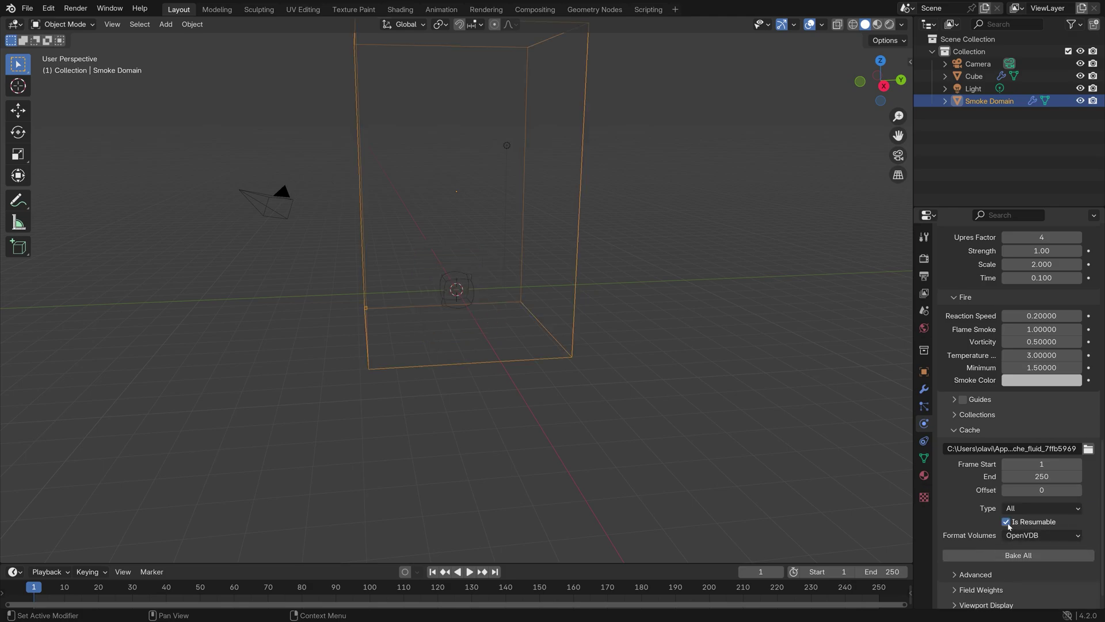
# - Bake the fire simulation, stop it partway, and play back frames 60–82 to review the plume
pyautogui.click(1009, 555)
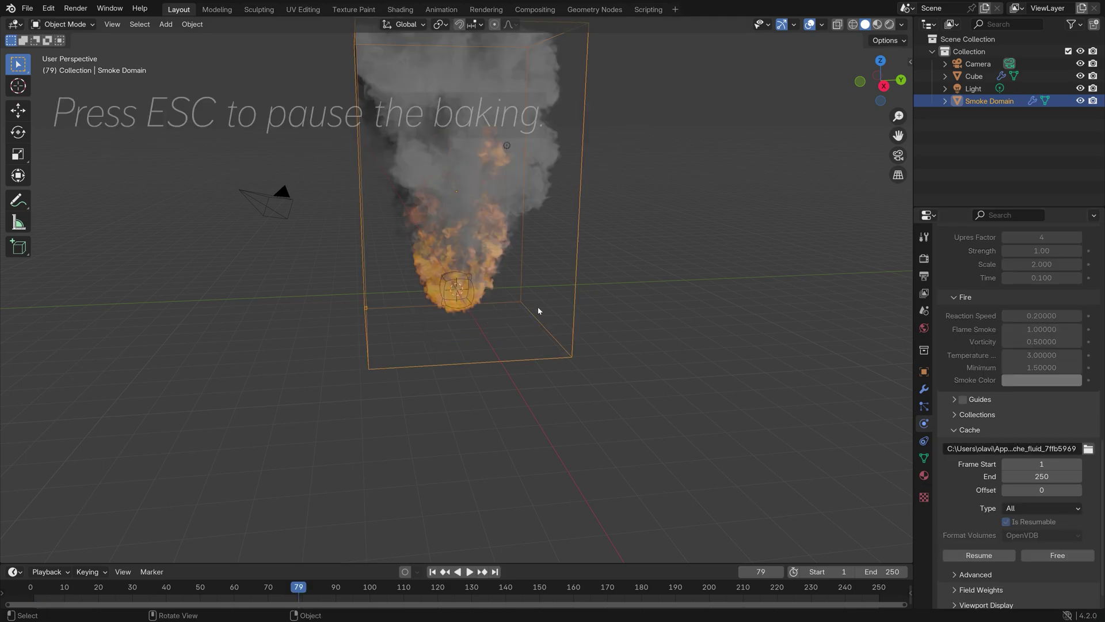
pyautogui.press('Escape')
pyautogui.press('space')
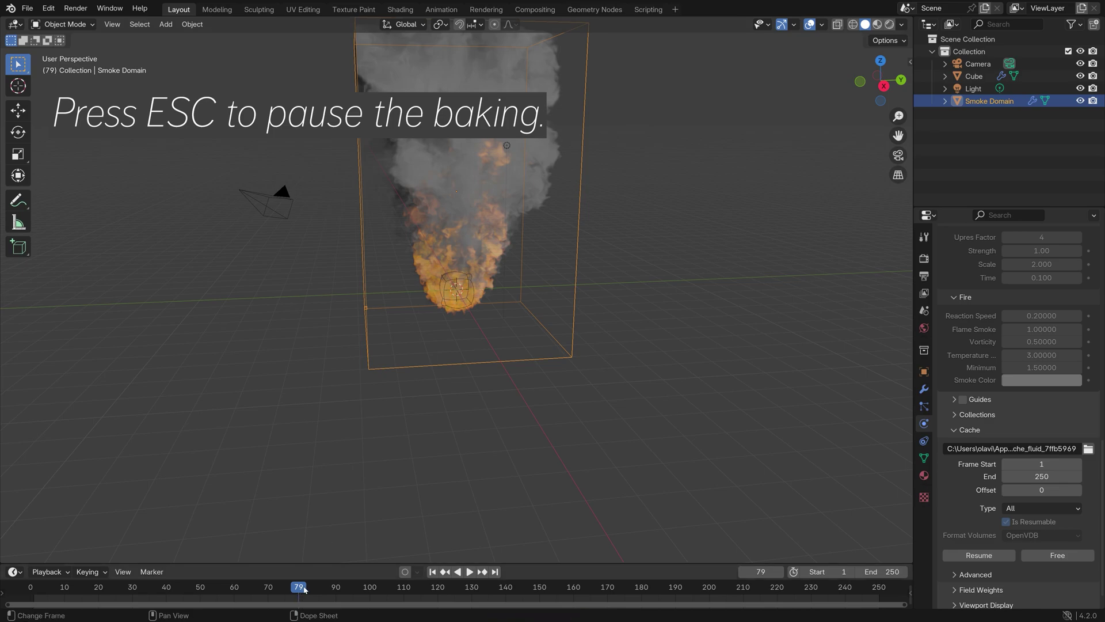
pyautogui.moveTo(327, 589); pyautogui.dragTo(294, 593)
pyautogui.click(233, 595)
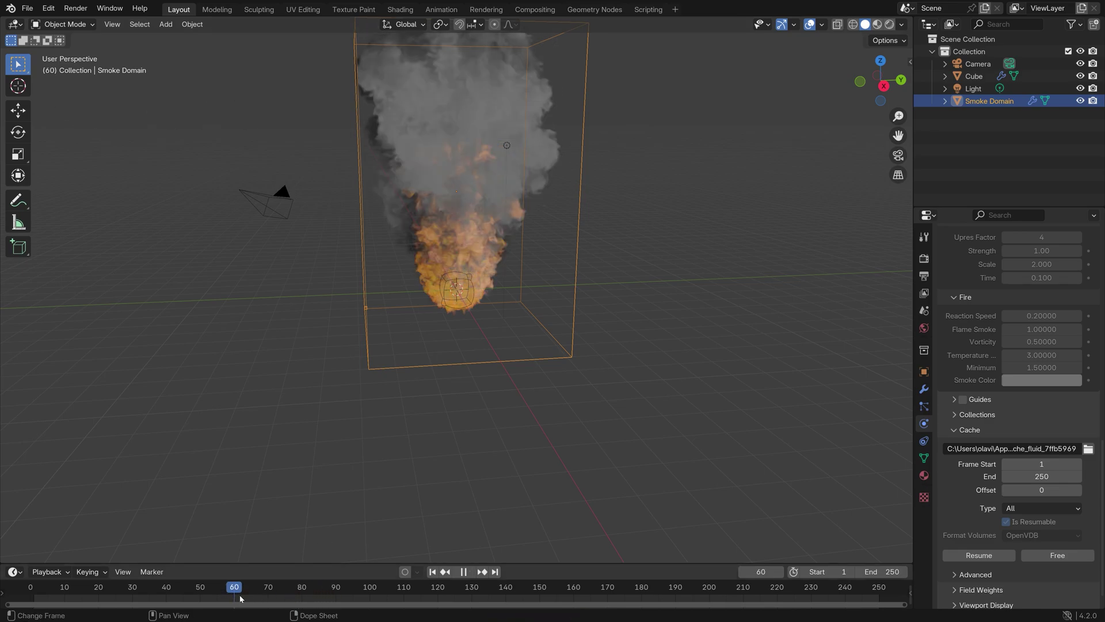
pyautogui.press('space')
pyautogui.moveTo(582, 384); pyautogui.dragTo(251, 374, button='middle')
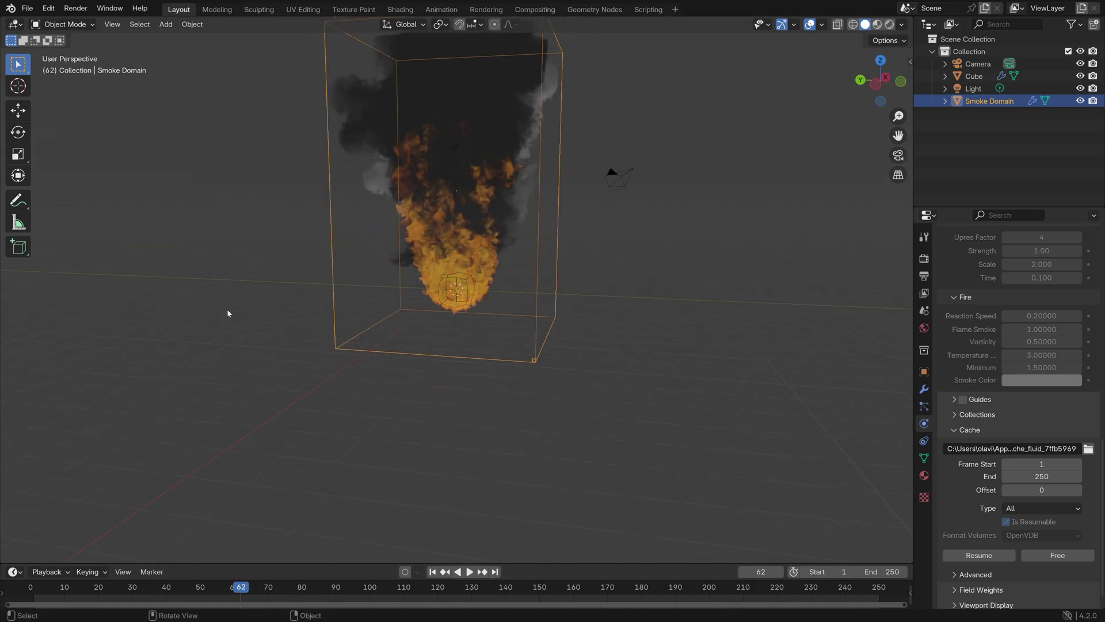
# - Save the project under the new name 'fire'
pyautogui.click(27, 8)
pyautogui.click(44, 111)
pyautogui.click(412, 452)
pyautogui.write('fire')
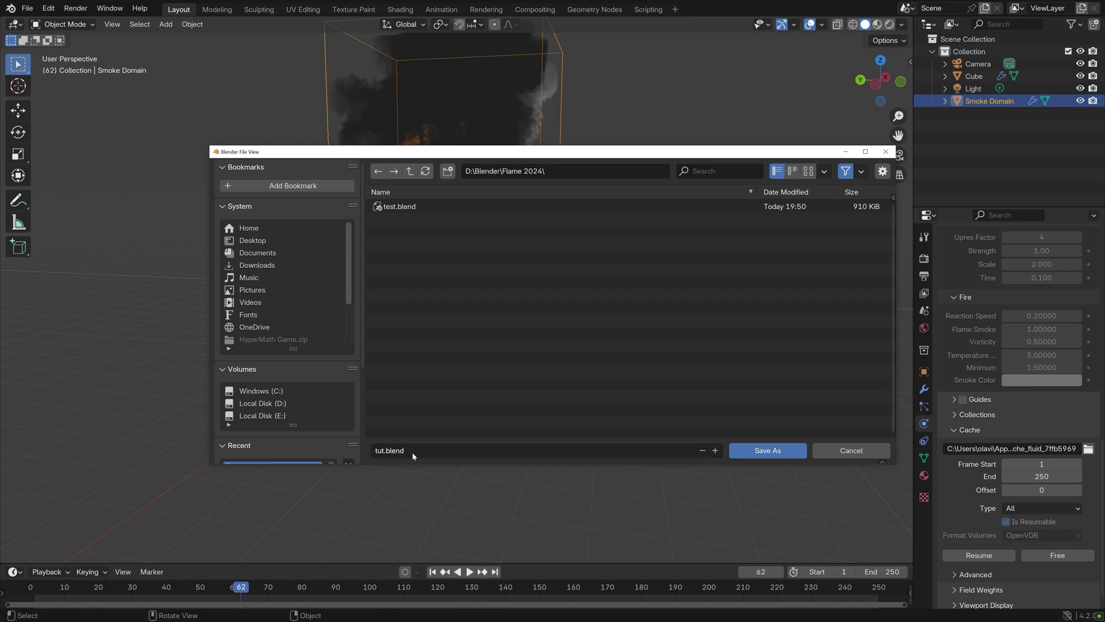
pyautogui.press('Return')
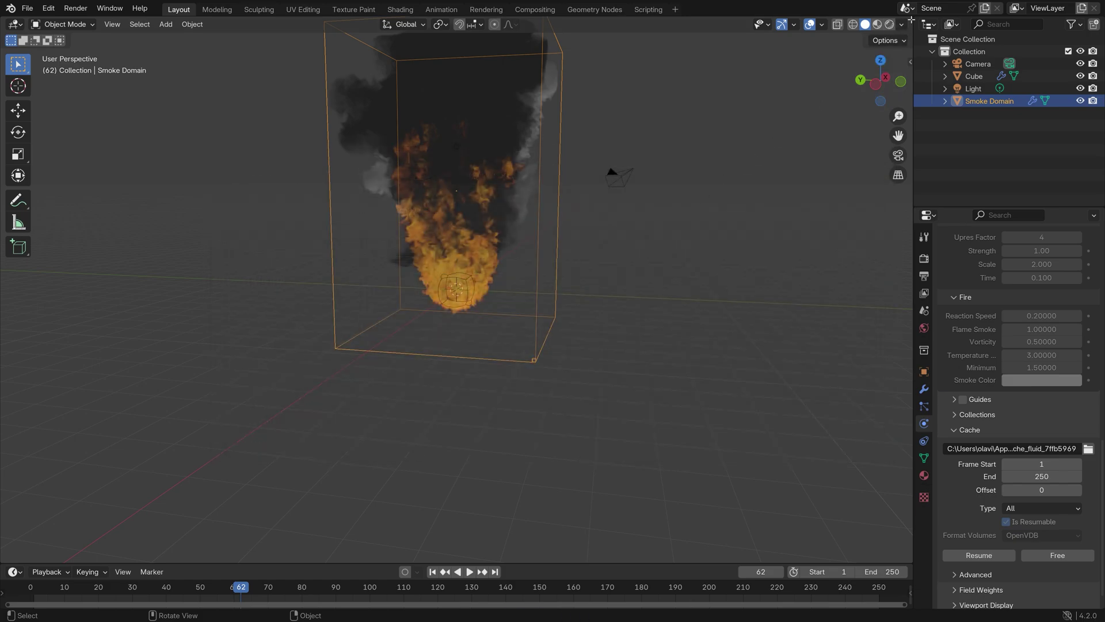
# - Split the viewport in two and turn the light into a Sun of strength 5
pyautogui.moveTo(911, 20); pyautogui.dragTo(517, 23)
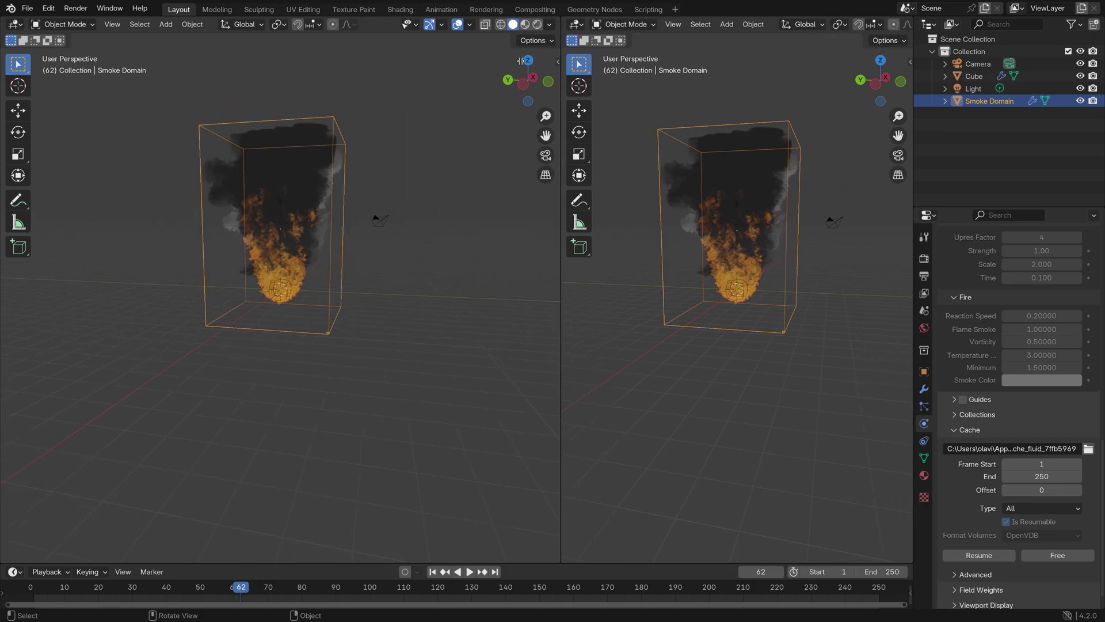
pyautogui.click(974, 90)
pyautogui.click(924, 423)
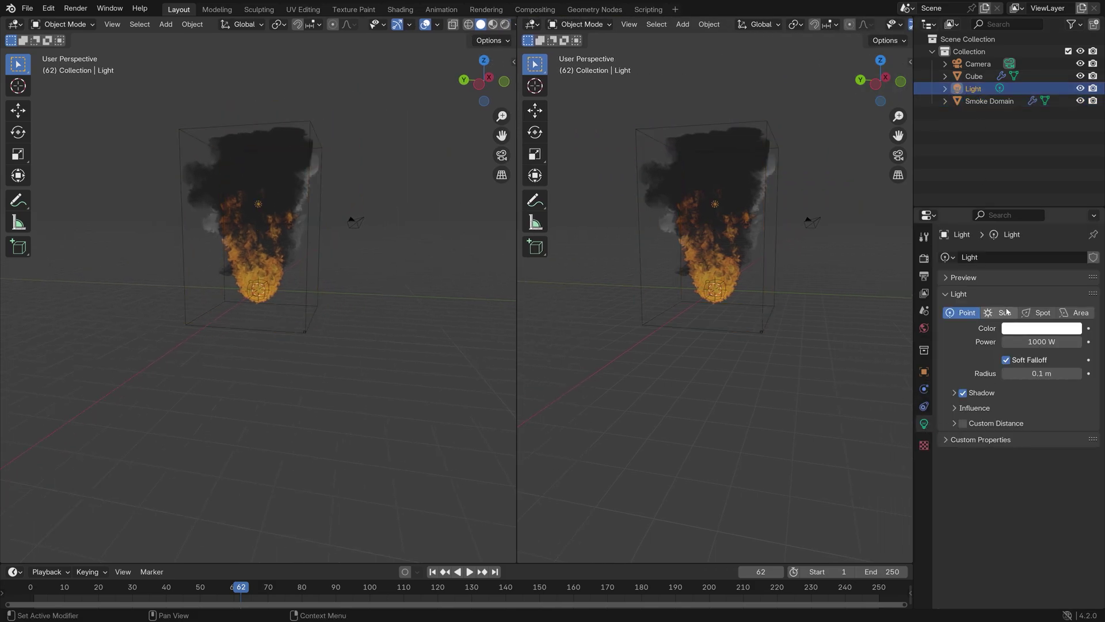
pyautogui.click(1003, 313)
pyautogui.doubleClick(1042, 341)
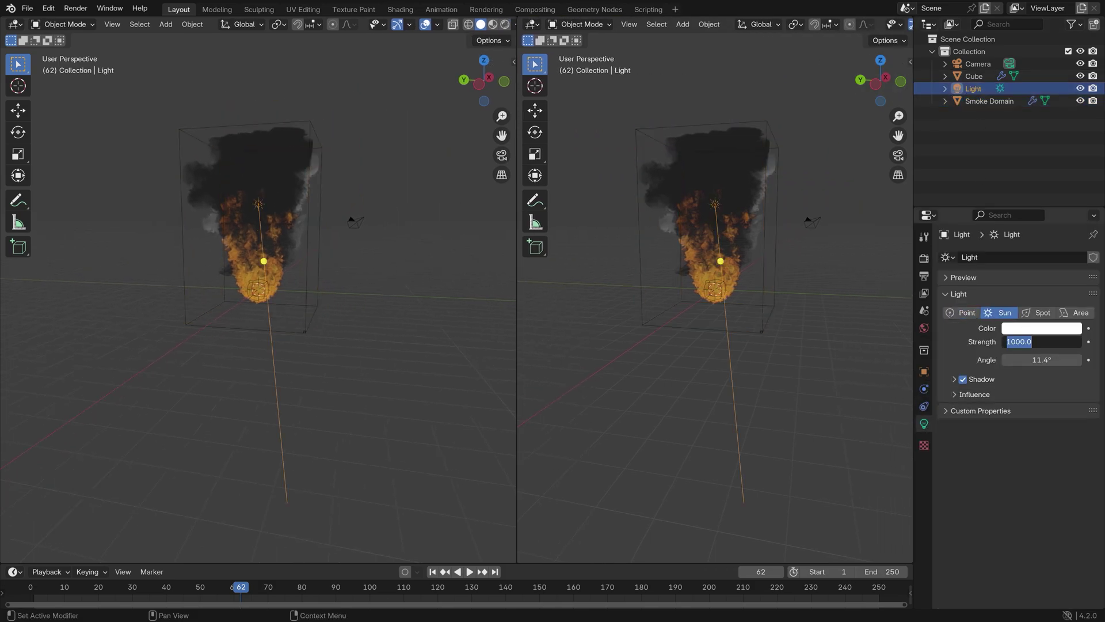
pyautogui.write('5')
pyautogui.press('Return')
# - Tilt the sun light and move it to a new position near the plume
pyautogui.press('r')
pyautogui.press('r')
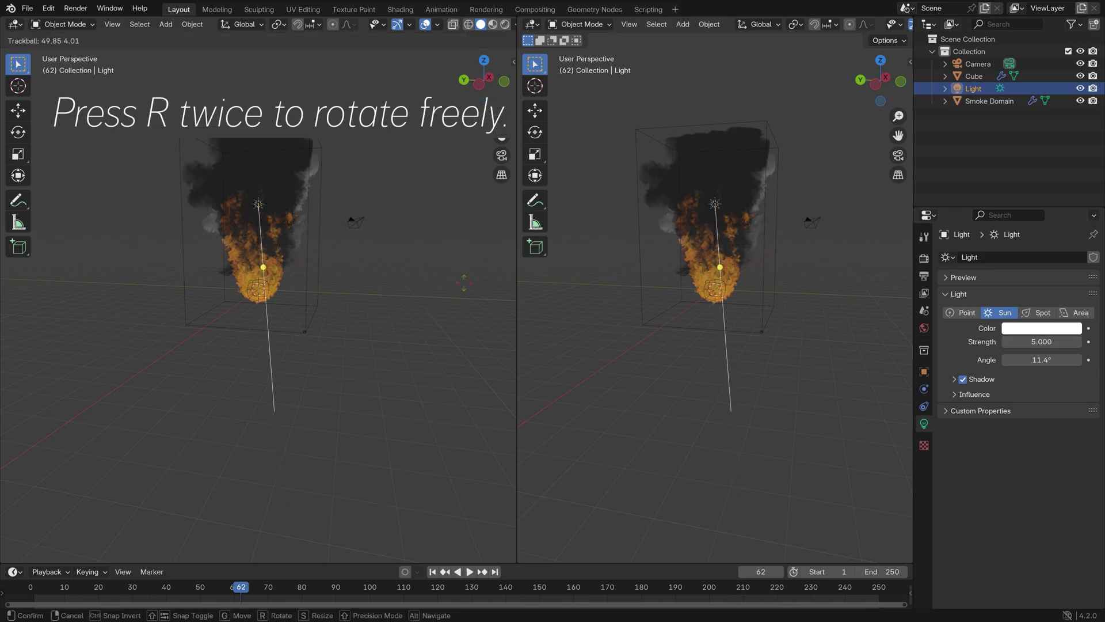
pyautogui.click(476, 294)
pyautogui.press('g')
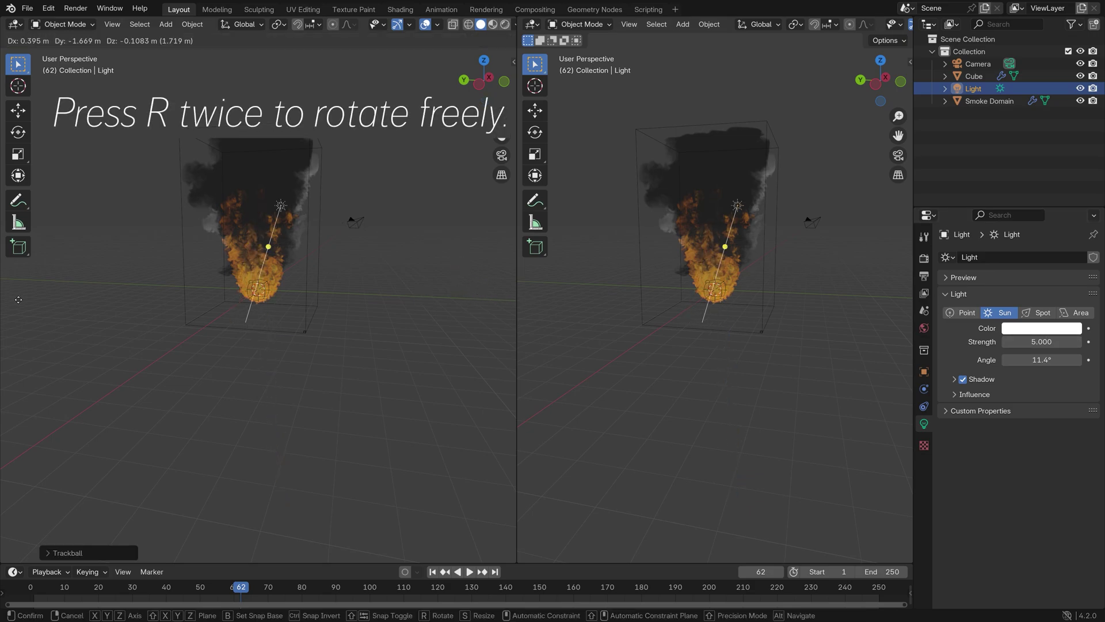
pyautogui.click(41, 293)
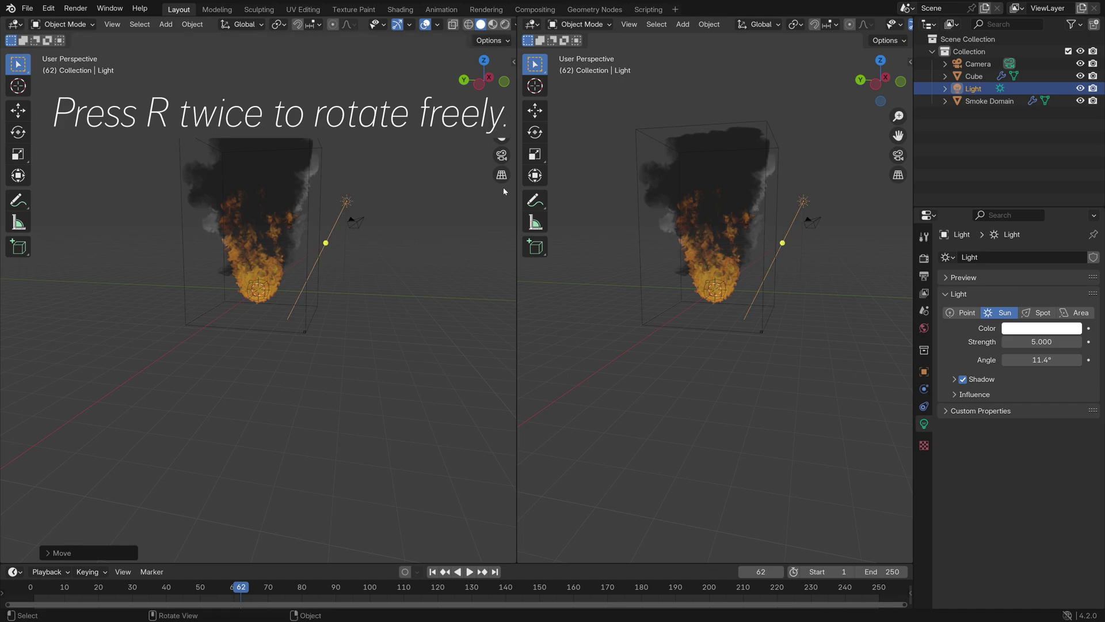
pyautogui.click(531, 25)
# - Show the Smoke Domain's material nodes in a Shader Editor on the right, framed in view
pyautogui.click(561, 140)
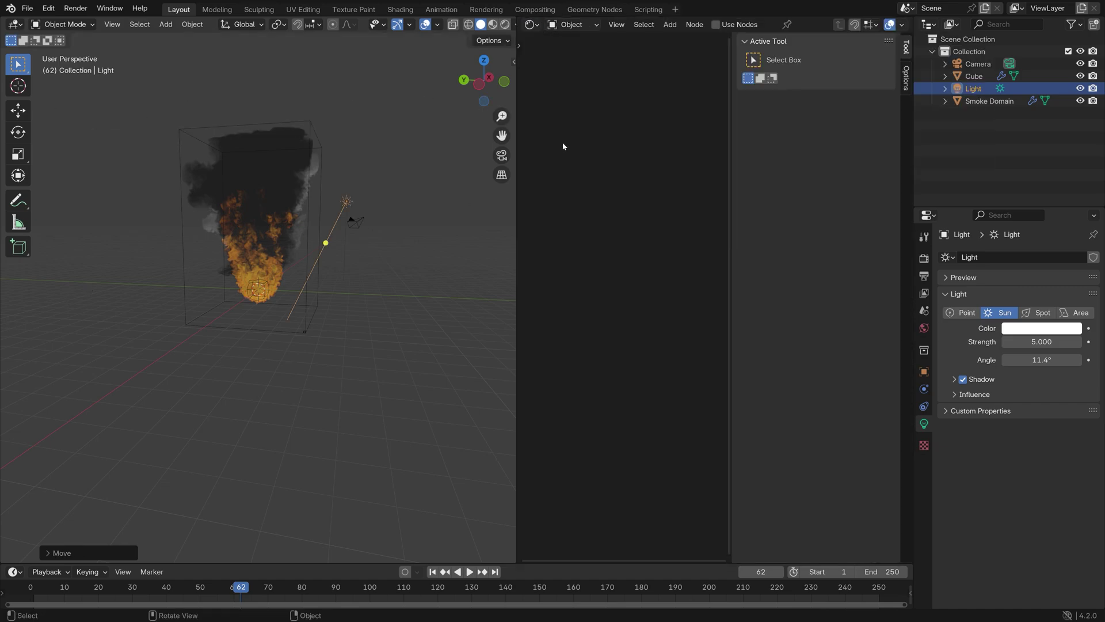
pyautogui.click(309, 225)
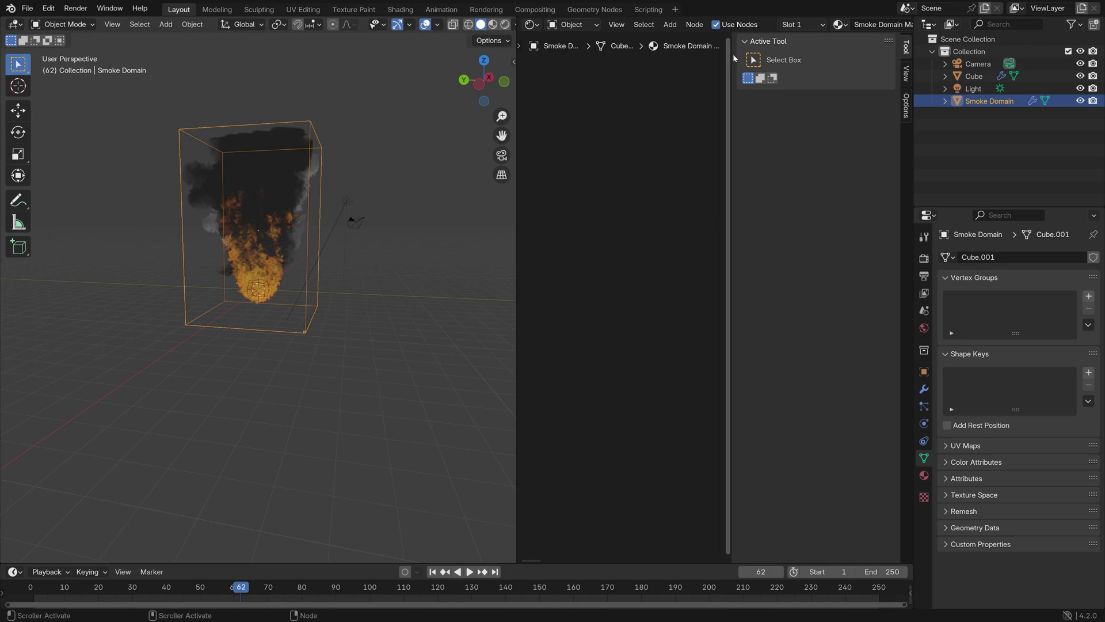
pyautogui.press('n')
pyautogui.press('Home')
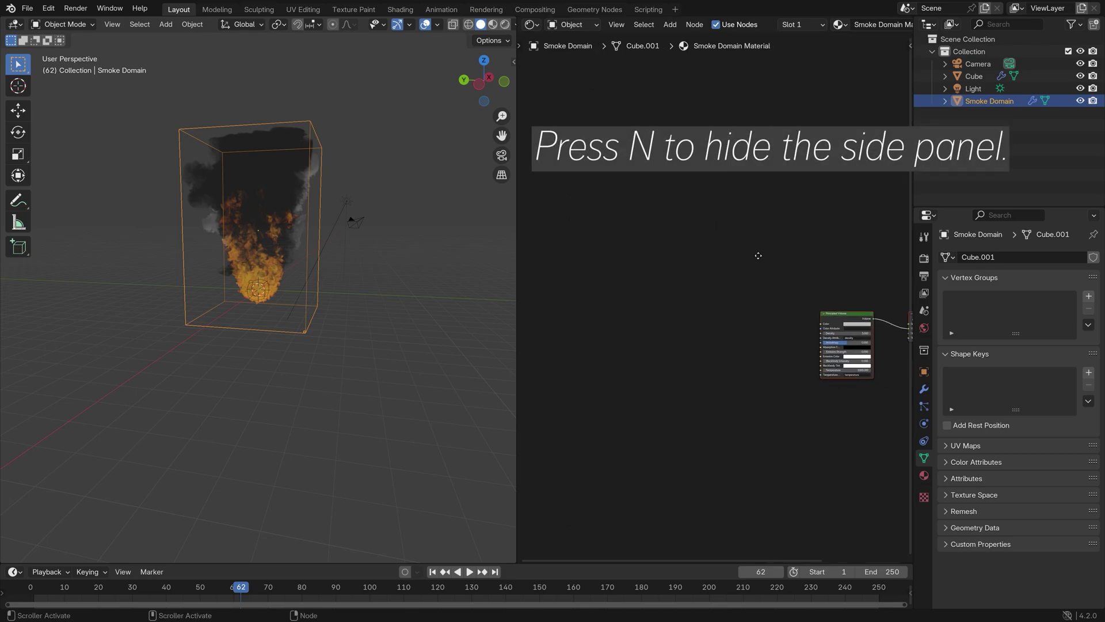
pyautogui.click(792, 355)
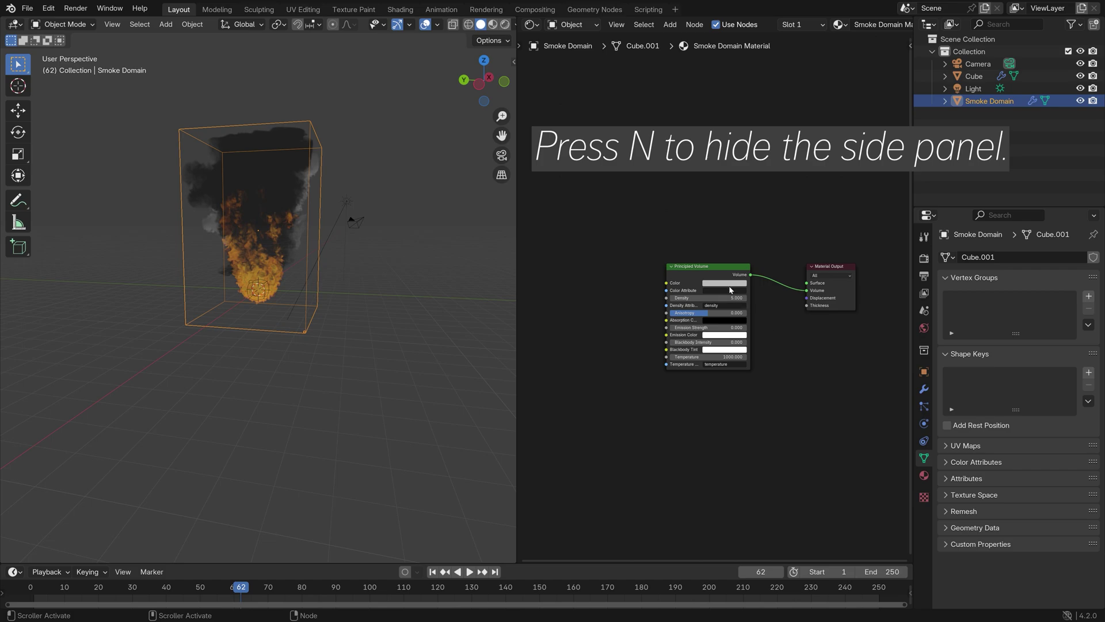
pyautogui.moveTo(707, 268); pyautogui.dragTo(654, 223)
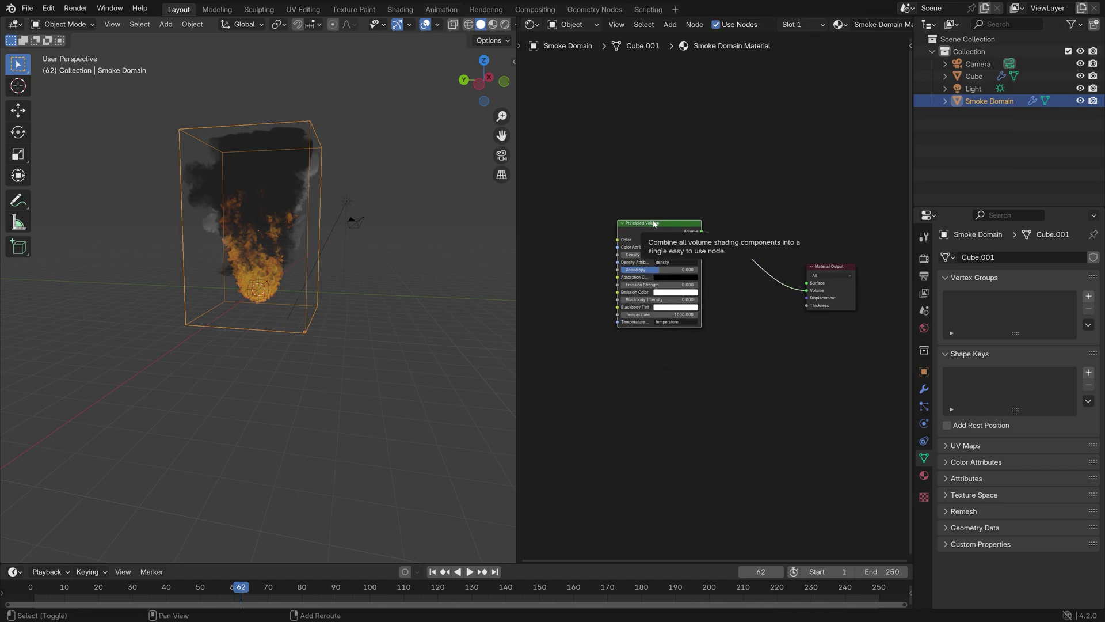
# - Insert an Add Shader node on the Principled Volume to Material Output Volume link
pyautogui.hotkey('shift', 'a')
pyautogui.click(654, 220)
pyautogui.write('add')
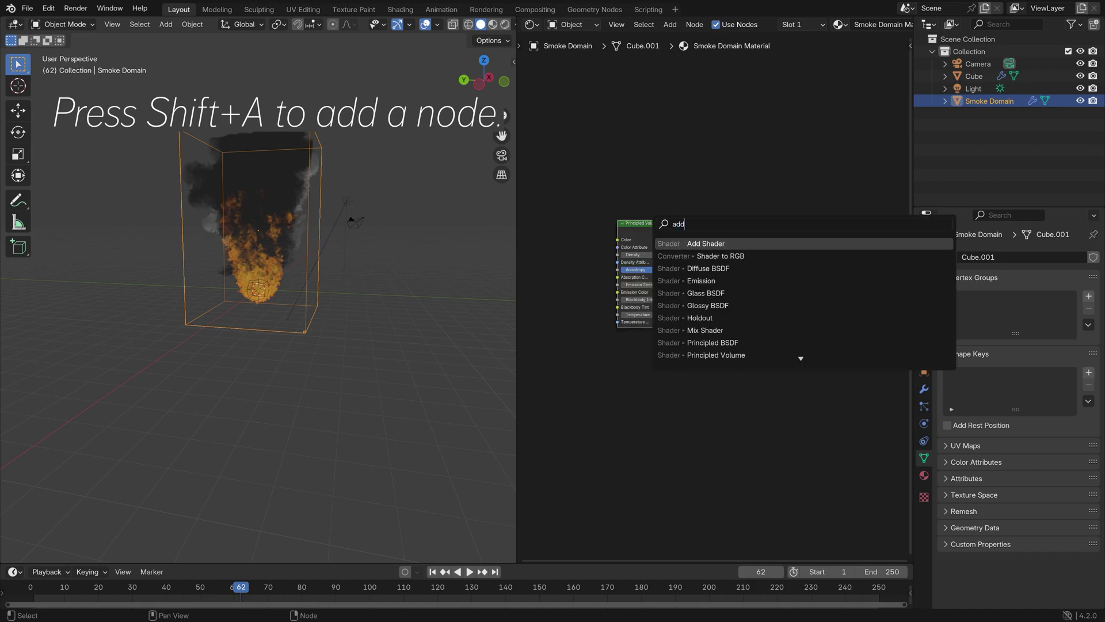
pyautogui.press('Return')
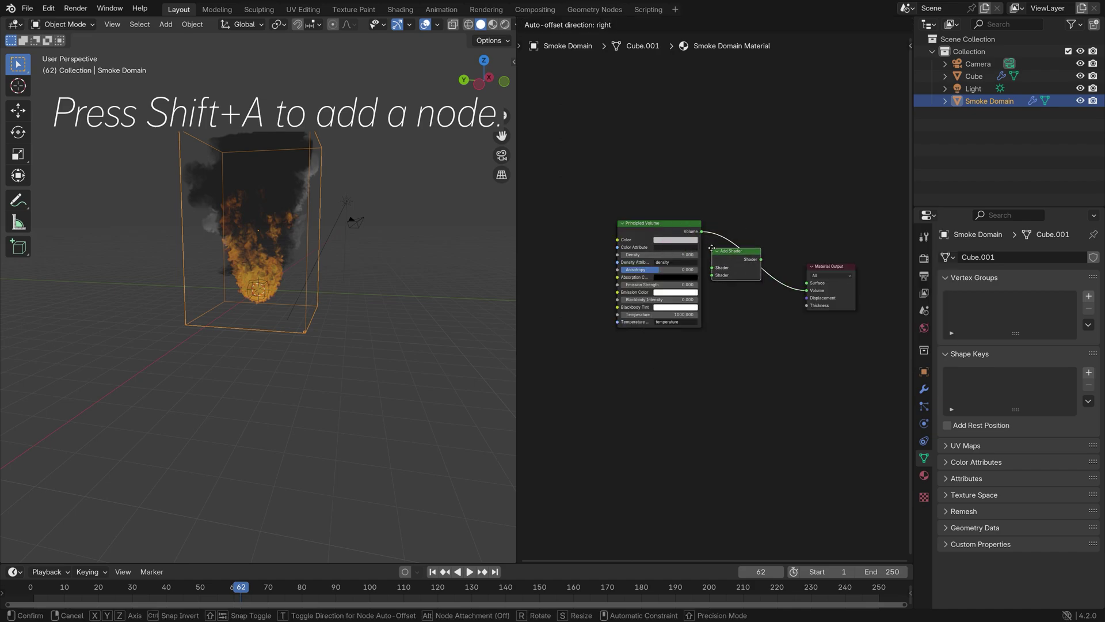
pyautogui.click(741, 253)
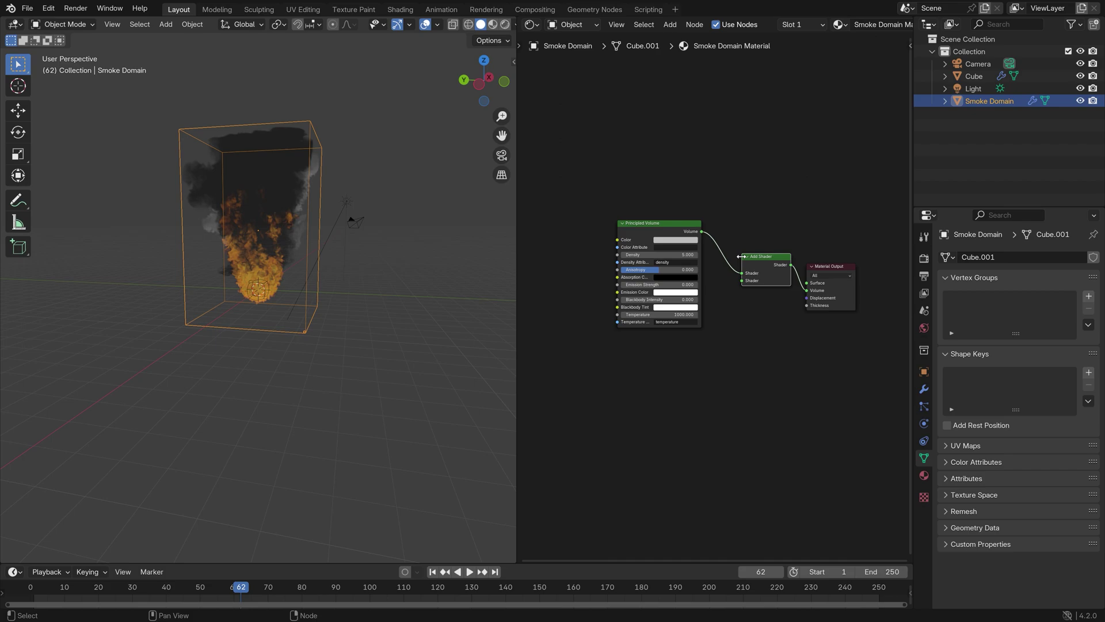
# - Switch rendering to Cycles on GPU Compute and preview the plume in Rendered shading, zoomed in
pyautogui.click(927, 262)
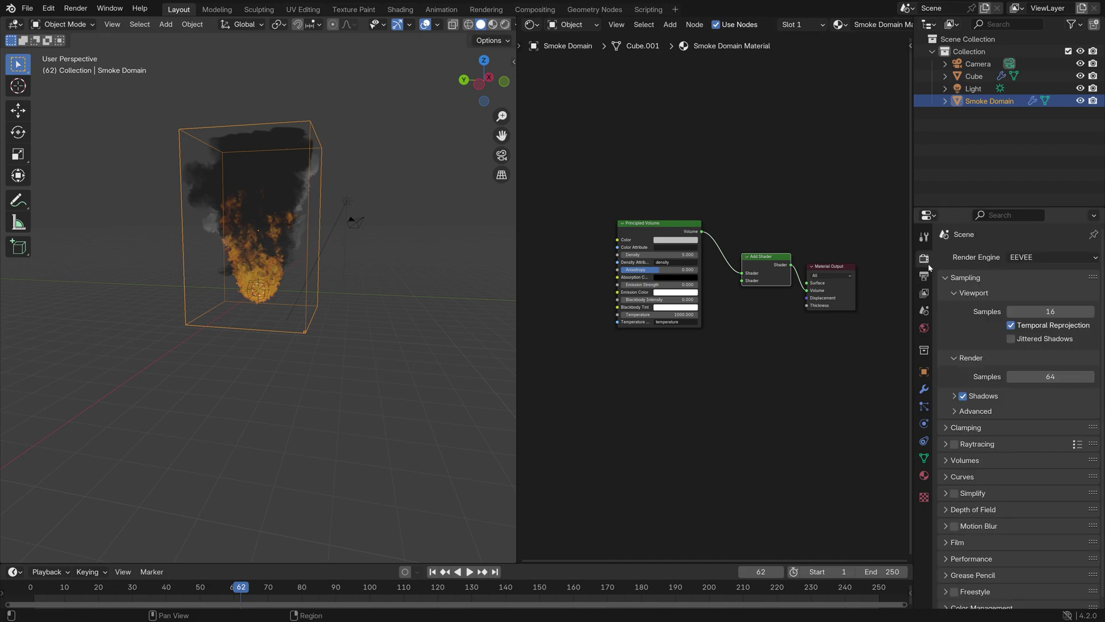
pyautogui.click(1031, 258)
pyautogui.click(1031, 293)
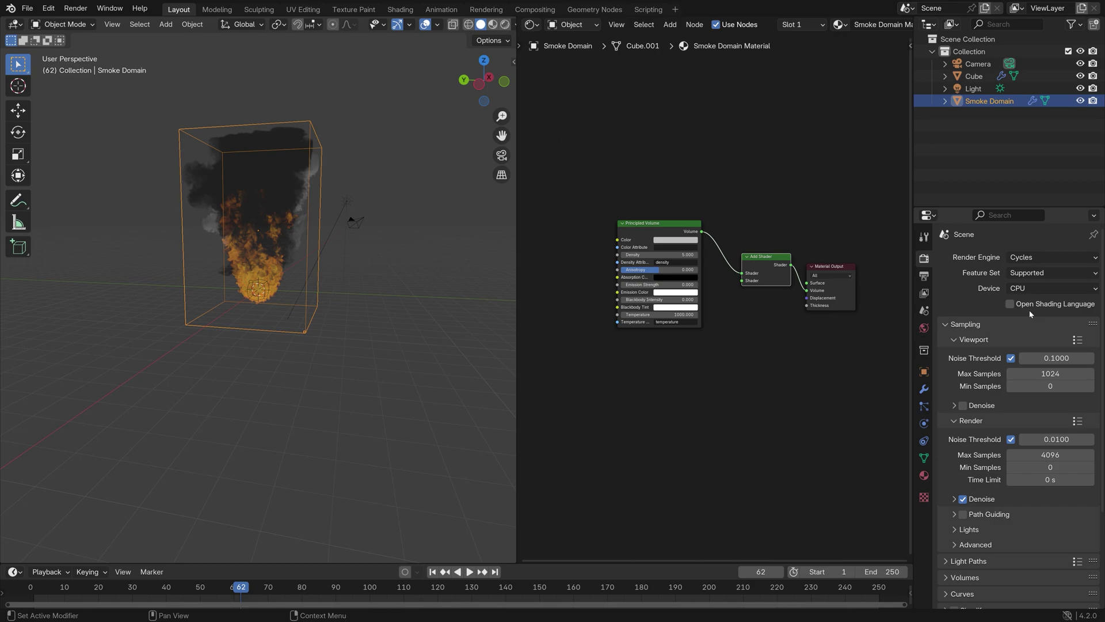
pyautogui.click(1031, 288)
pyautogui.click(1031, 315)
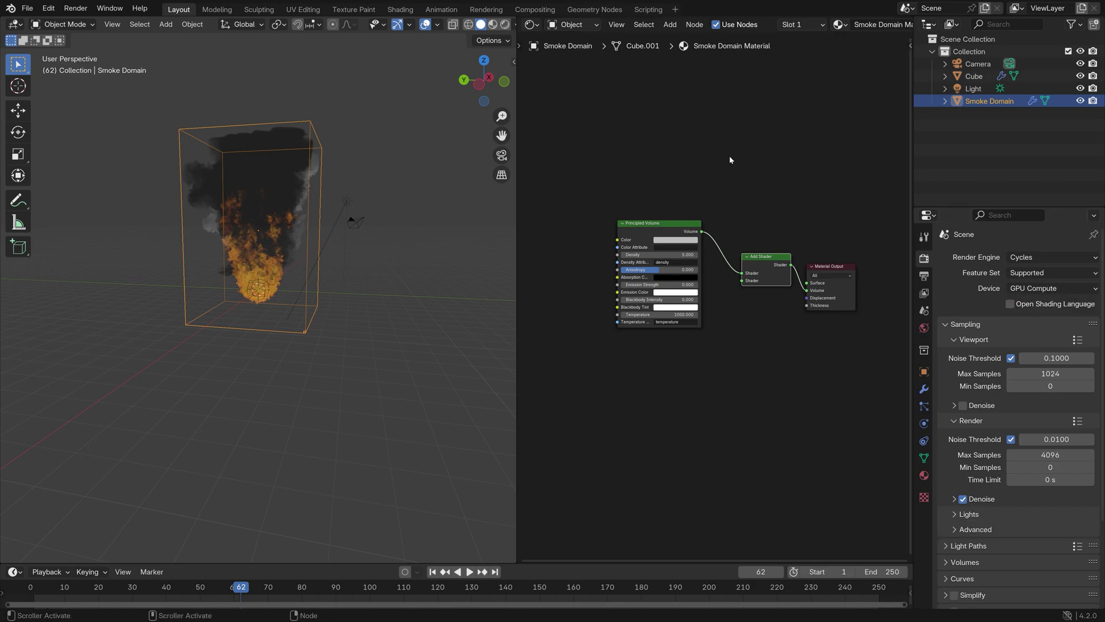
pyautogui.click(505, 24)
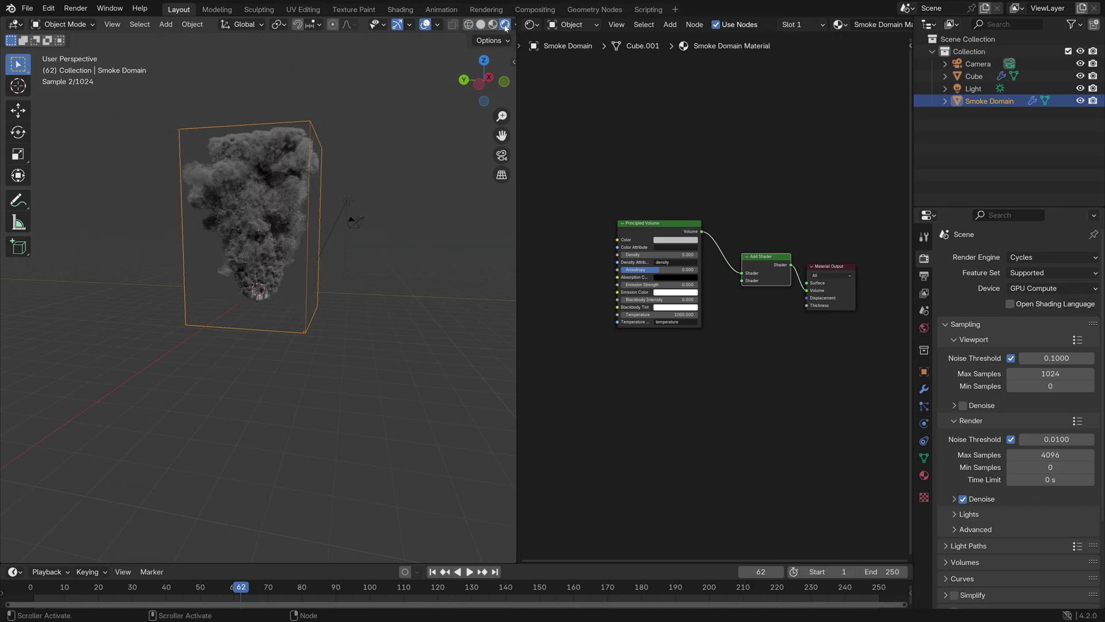
pyautogui.scroll(5, 251, 246)
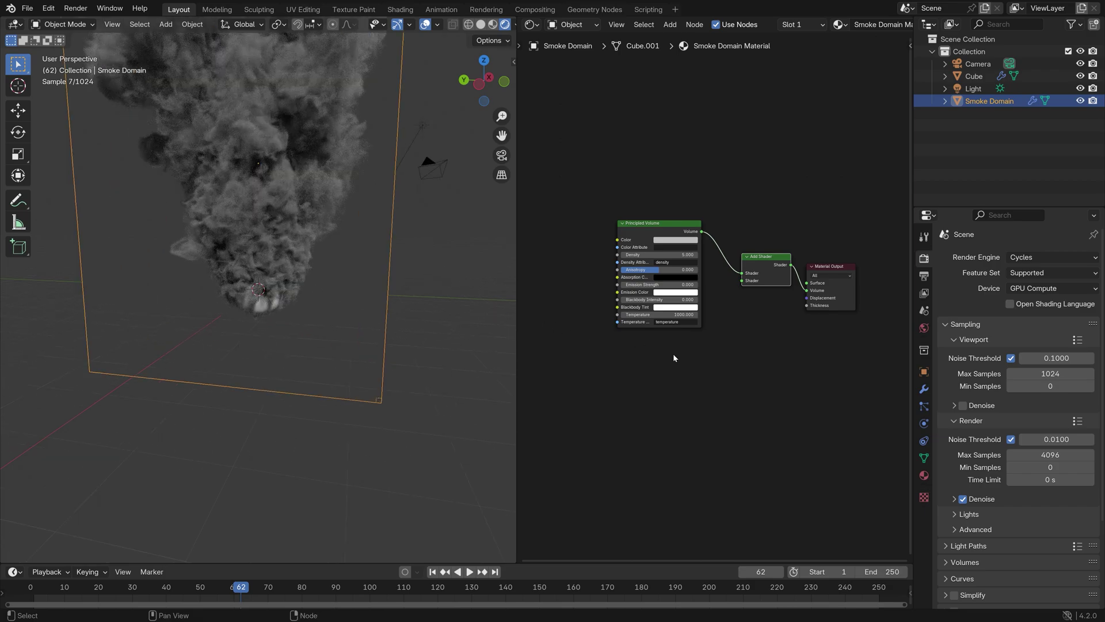
# - Add an orange Emission node feeding the Add Shader's second input
pyautogui.hotkey('shift', 'a')
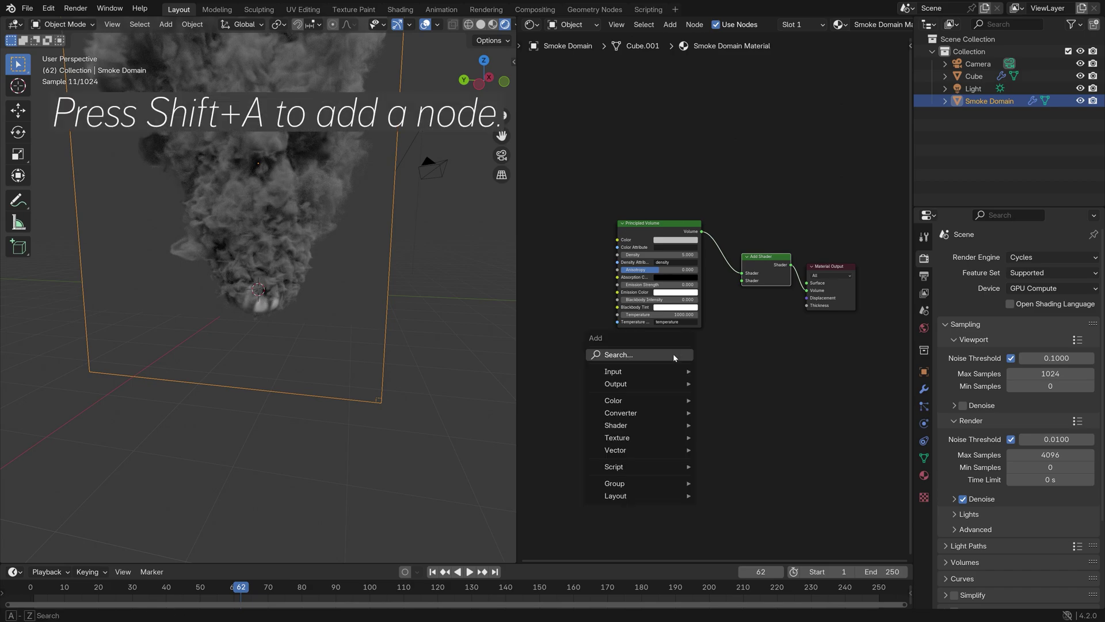
pyautogui.click(672, 353)
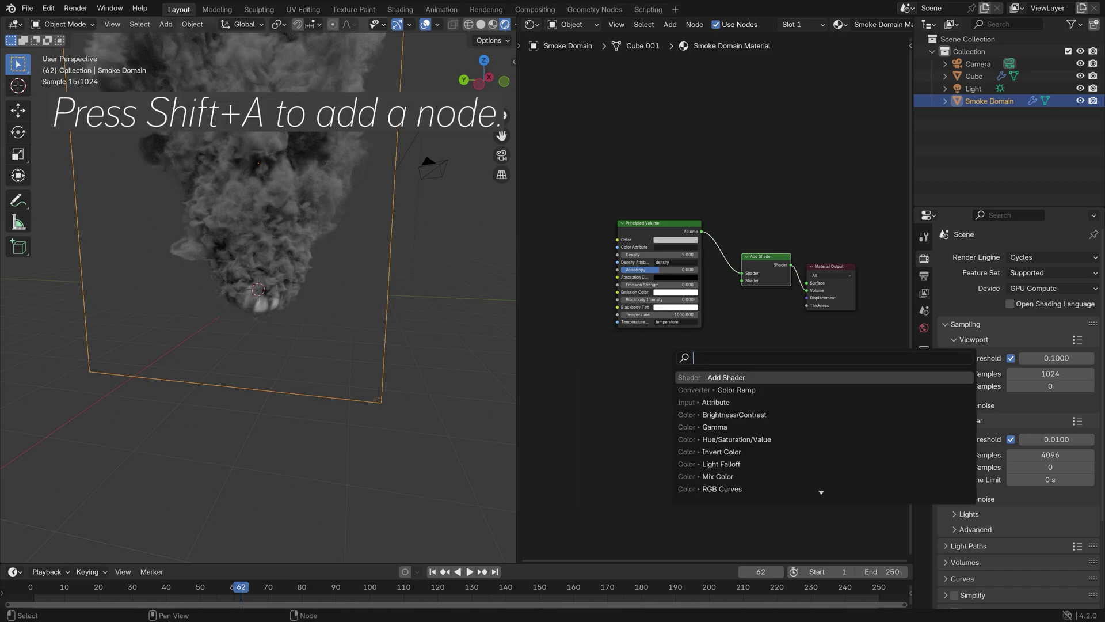
pyautogui.write('emi')
pyautogui.press('Return')
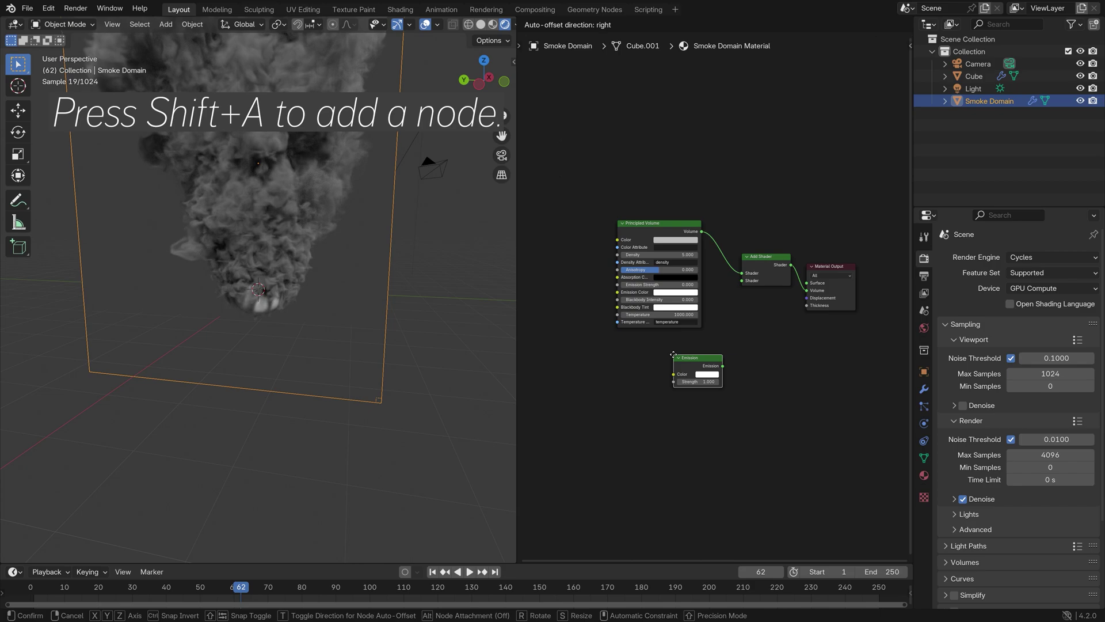
pyautogui.click(673, 354)
pyautogui.moveTo(722, 365); pyautogui.dragTo(741, 280)
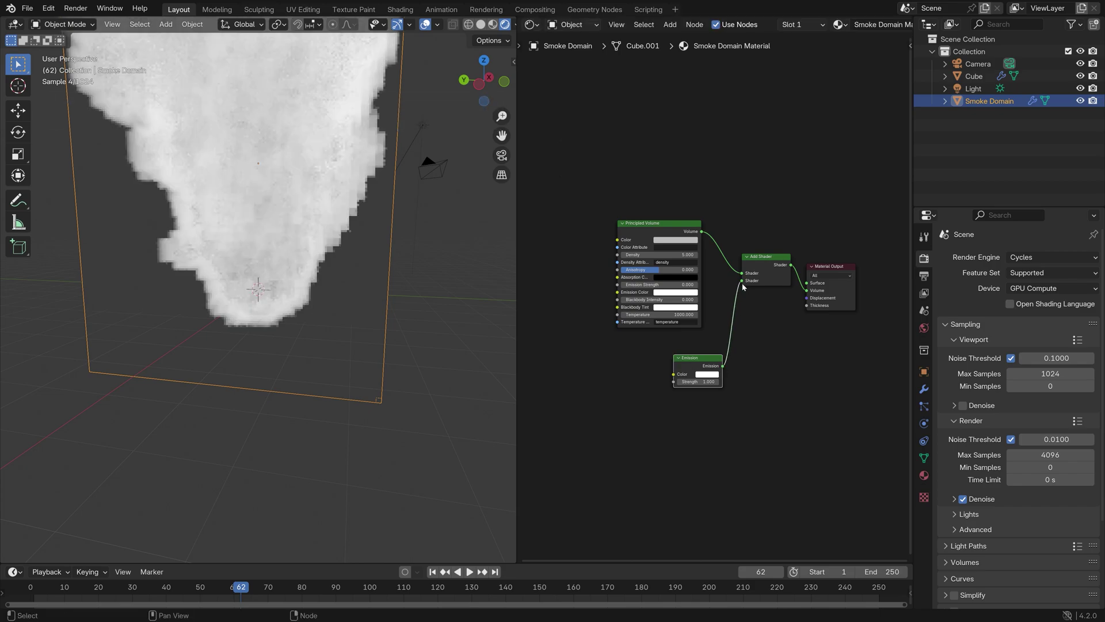
pyautogui.click(711, 378)
pyautogui.click(723, 315)
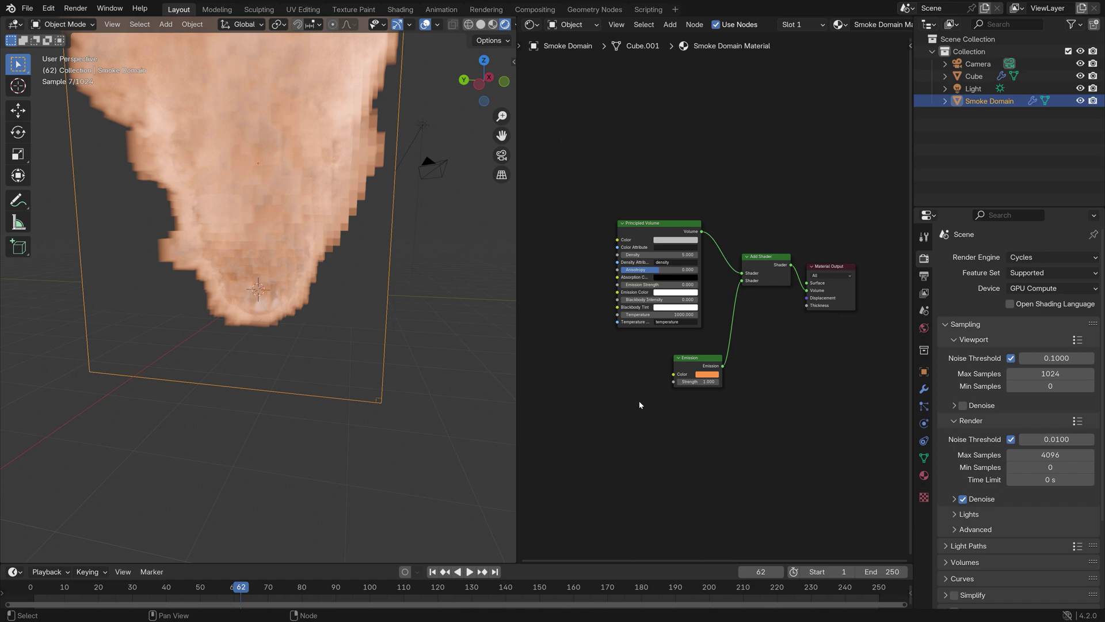
# - Add an Attribute node named 'flame' and connect its Fac to Emission Strength
pyautogui.hotkey('shift', 'a')
pyautogui.write('attri')
pyautogui.press('Return')
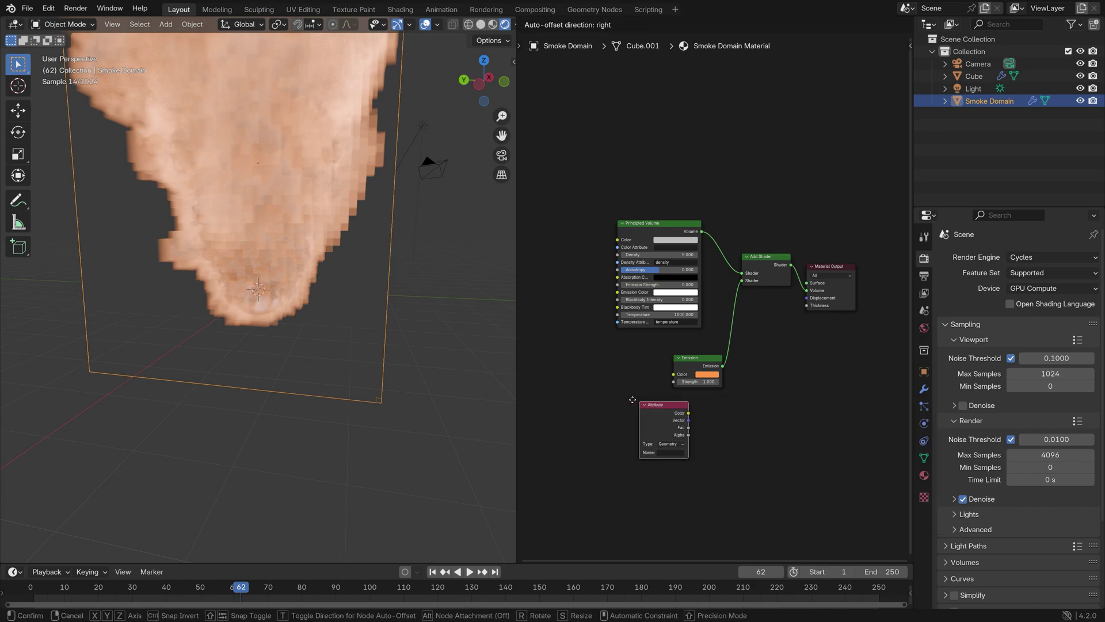
pyautogui.click(587, 361)
pyautogui.scroll(3, 626, 422)
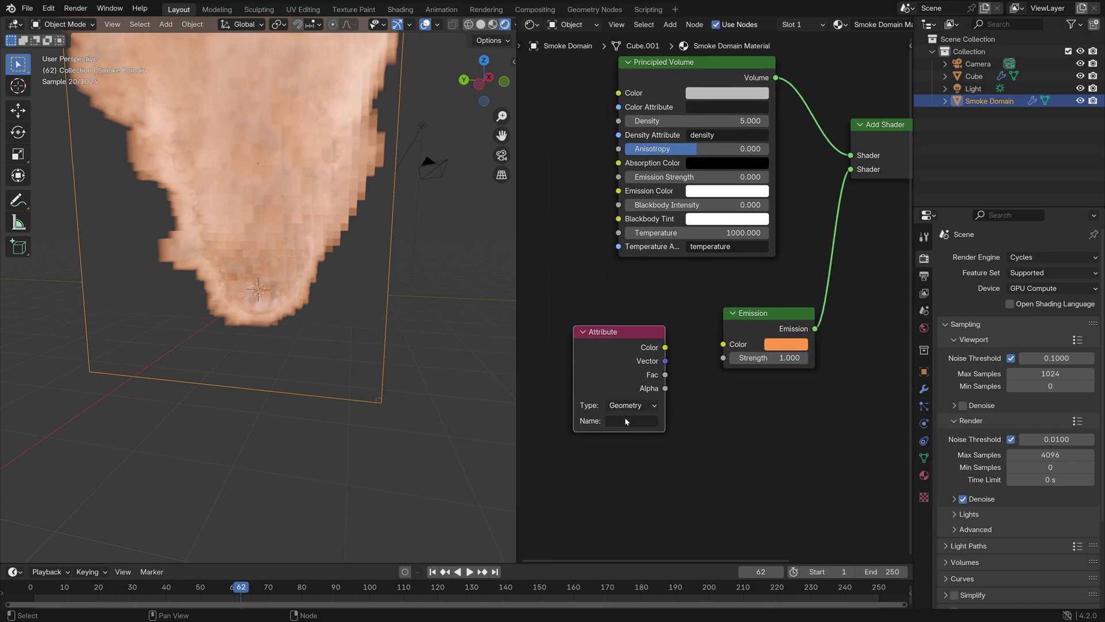
pyautogui.doubleClick(626, 421)
pyautogui.press('Return')
pyautogui.moveTo(665, 375); pyautogui.dragTo(724, 357)
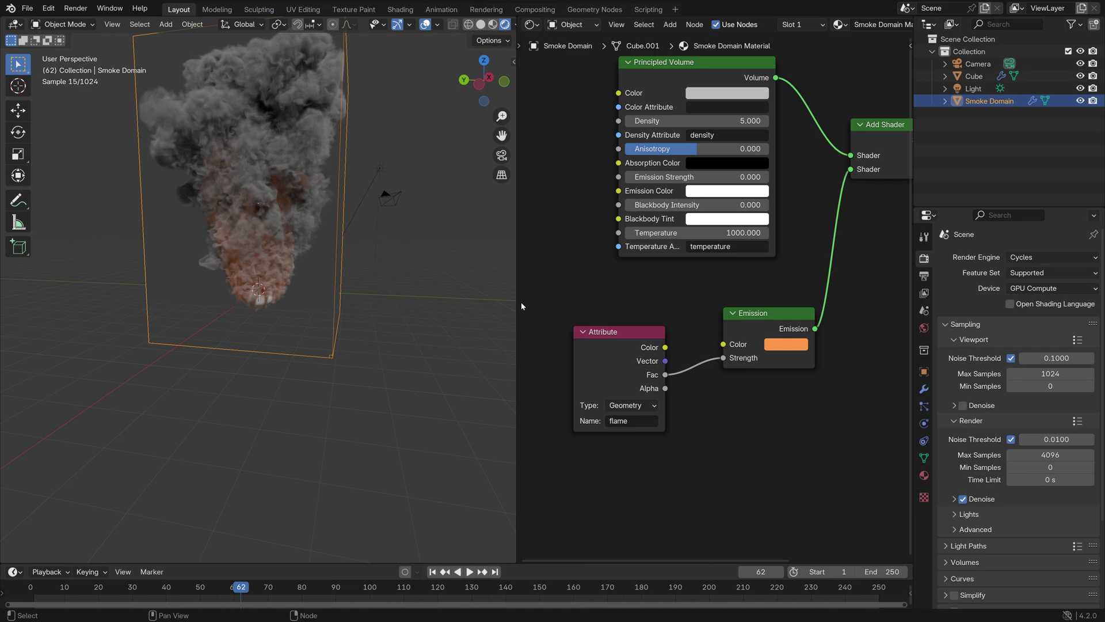
# - Insert a Math node set to Multiply by 5 between the flame Fac and Emission Strength
pyautogui.hotkey('shift', 'a')
pyautogui.write('mat')
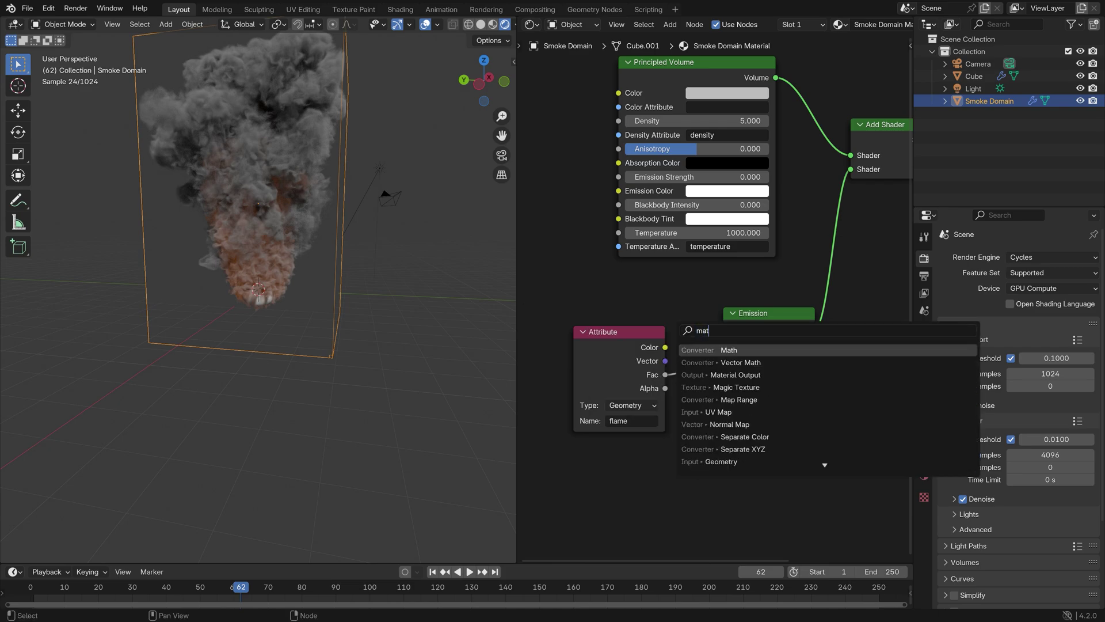
pyautogui.press('Return')
pyautogui.click(738, 345)
pyautogui.click(737, 365)
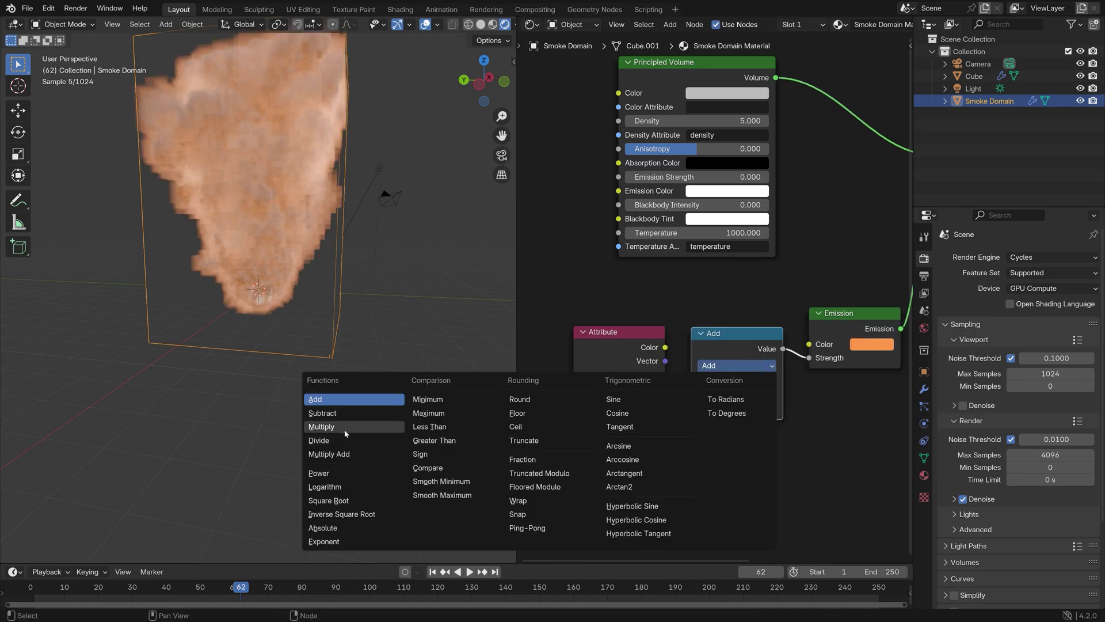
pyautogui.click(321, 427)
pyautogui.click(730, 408)
pyautogui.write('5')
pyautogui.press('Return')
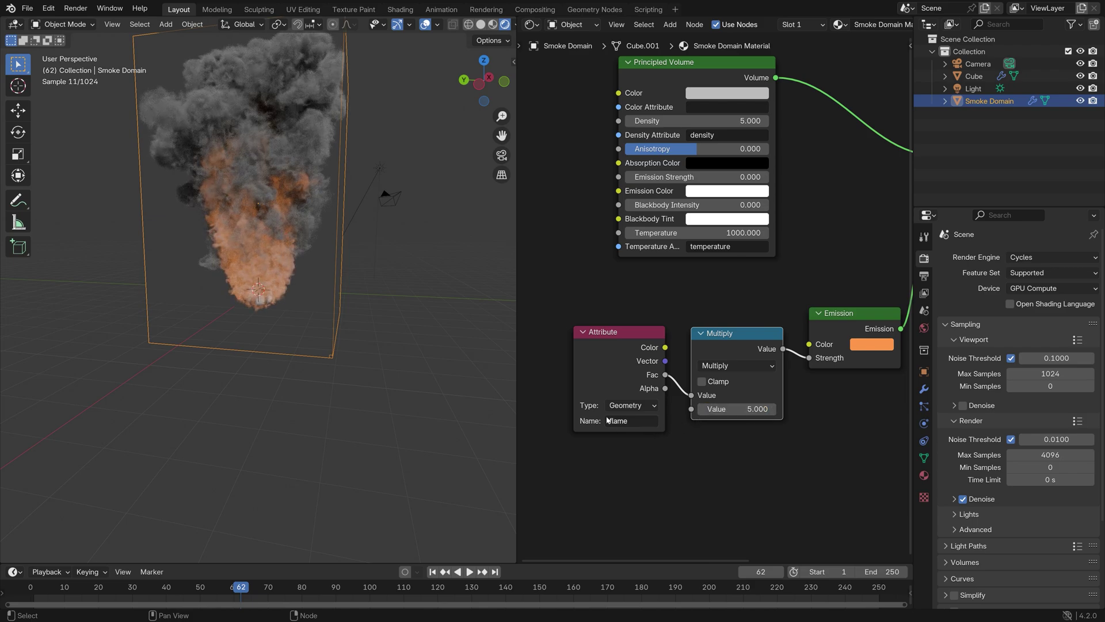
# - Hide the Cube and settle the multiplier at 10 after trying 15
pyautogui.moveTo(481, 351); pyautogui.dragTo(300, 337, button='middle')
pyautogui.click(1080, 76)
pyautogui.doubleClick(754, 409)
pyautogui.write('15')
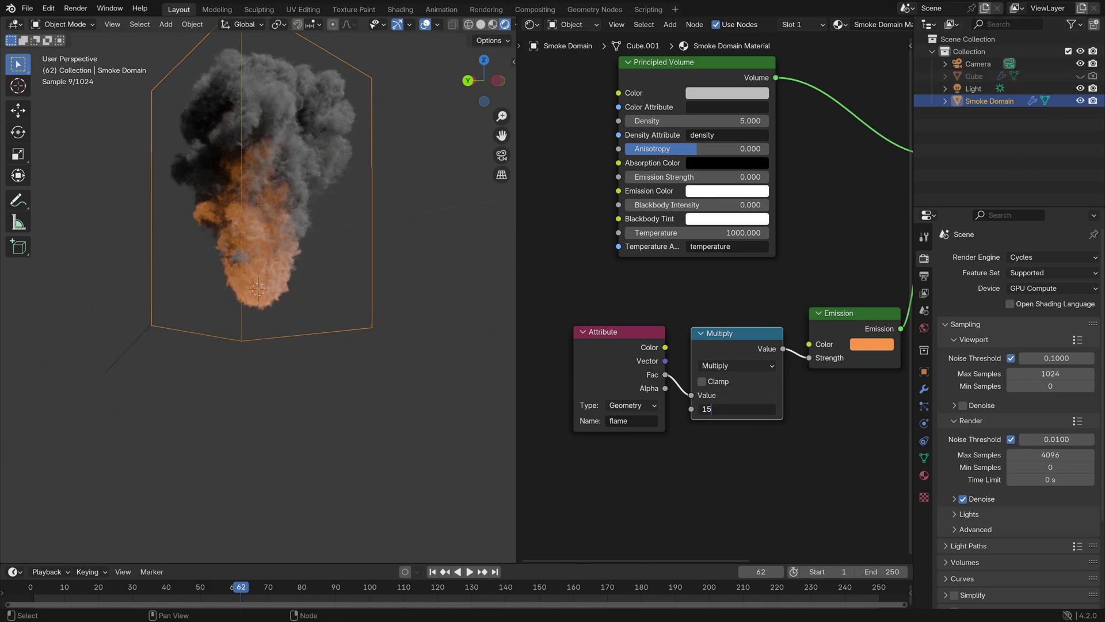
pyautogui.press('Return')
pyautogui.doubleClick(754, 409)
pyautogui.write('10')
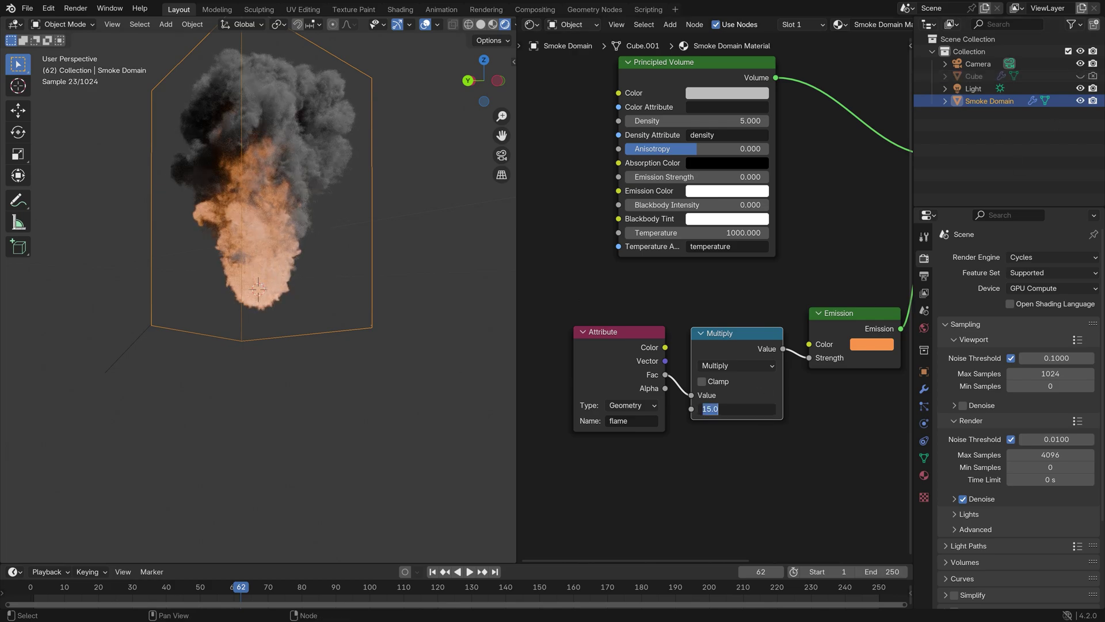
pyautogui.press('Return')
# - Make the emission a more saturated orange and raise the smoke density to 6
pyautogui.click(871, 344)
pyautogui.click(933, 178)
pyautogui.moveTo(420, 247); pyautogui.dragTo(358, 348, button='middle')
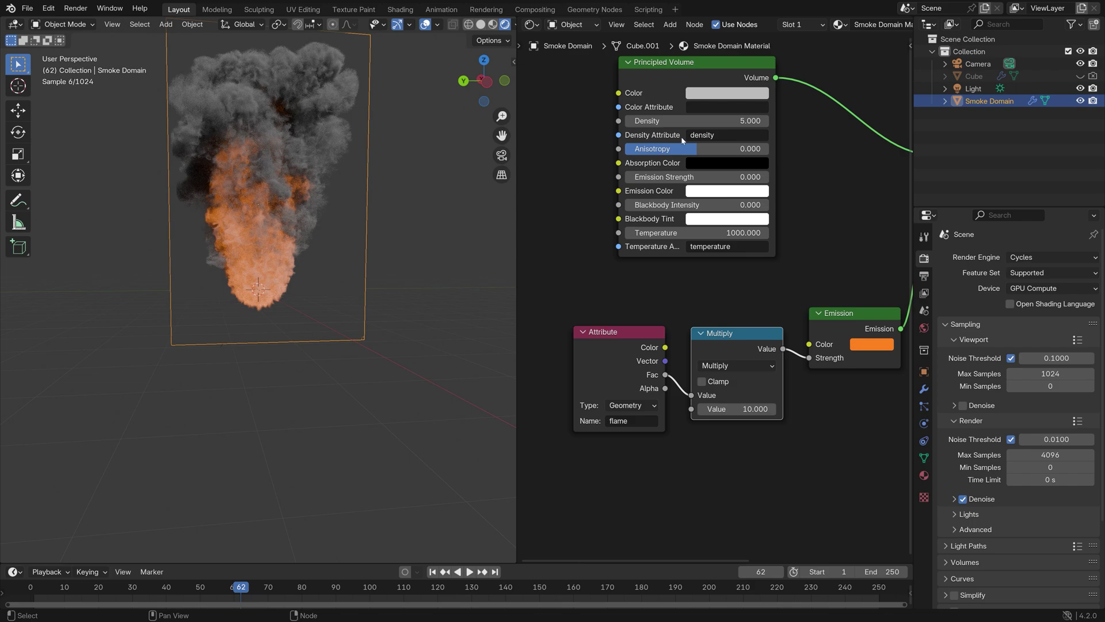
pyautogui.moveTo(691, 121); pyautogui.dragTo(728, 121)
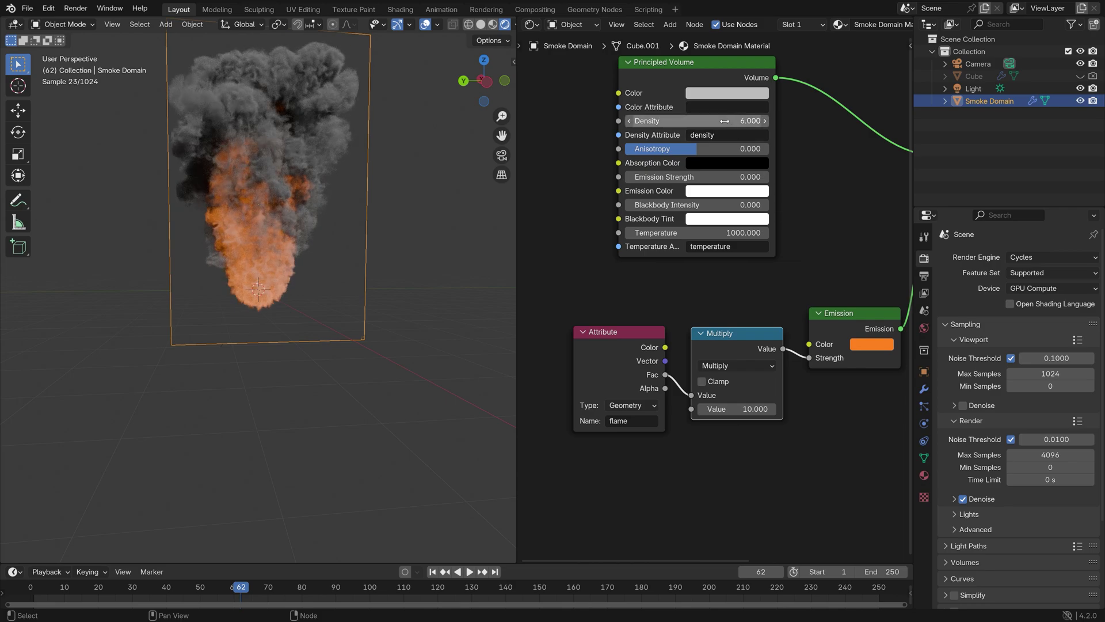
# - Align the camera to the current view and set the output resolution to 2160 × 2160
pyautogui.moveTo(368, 345); pyautogui.dragTo(401, 349, button='middle')
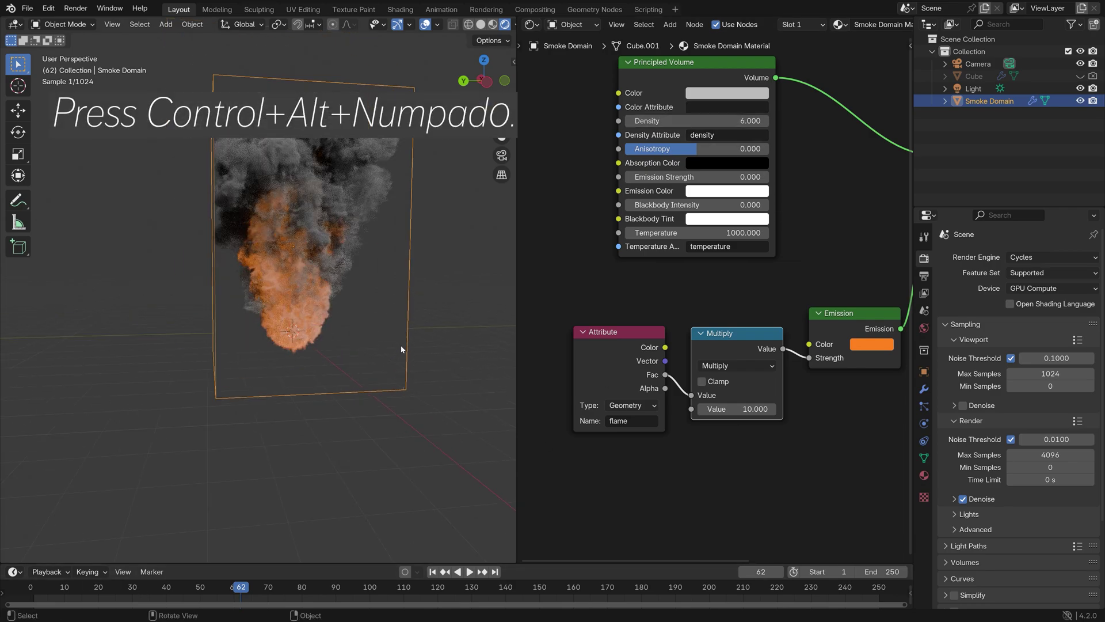
pyautogui.press('ctrl+alt+KP_0')
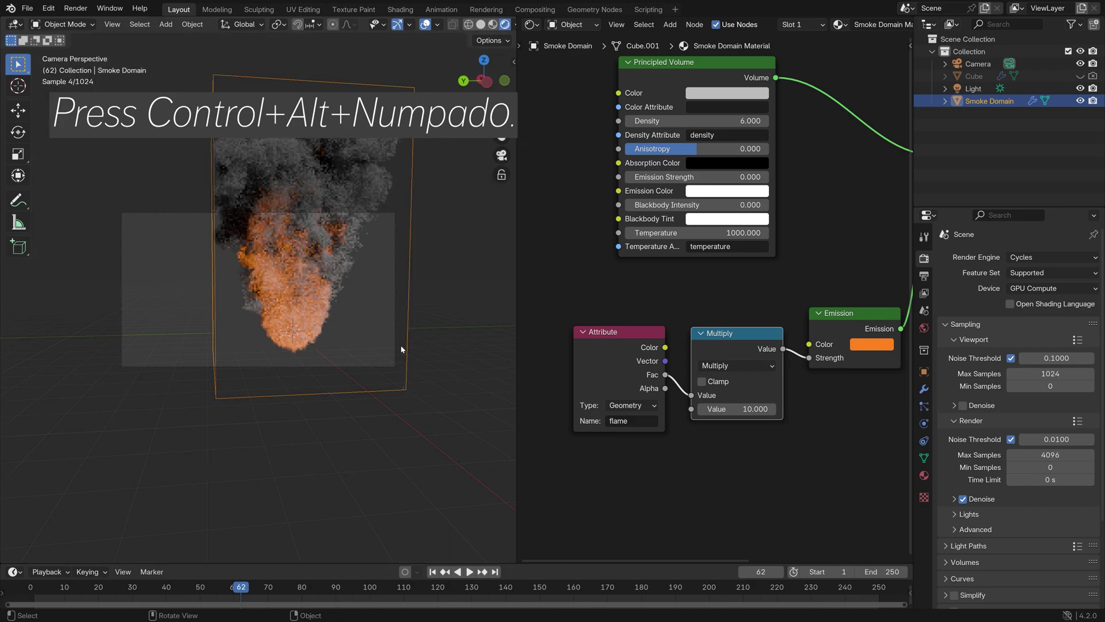
pyautogui.click(924, 276)
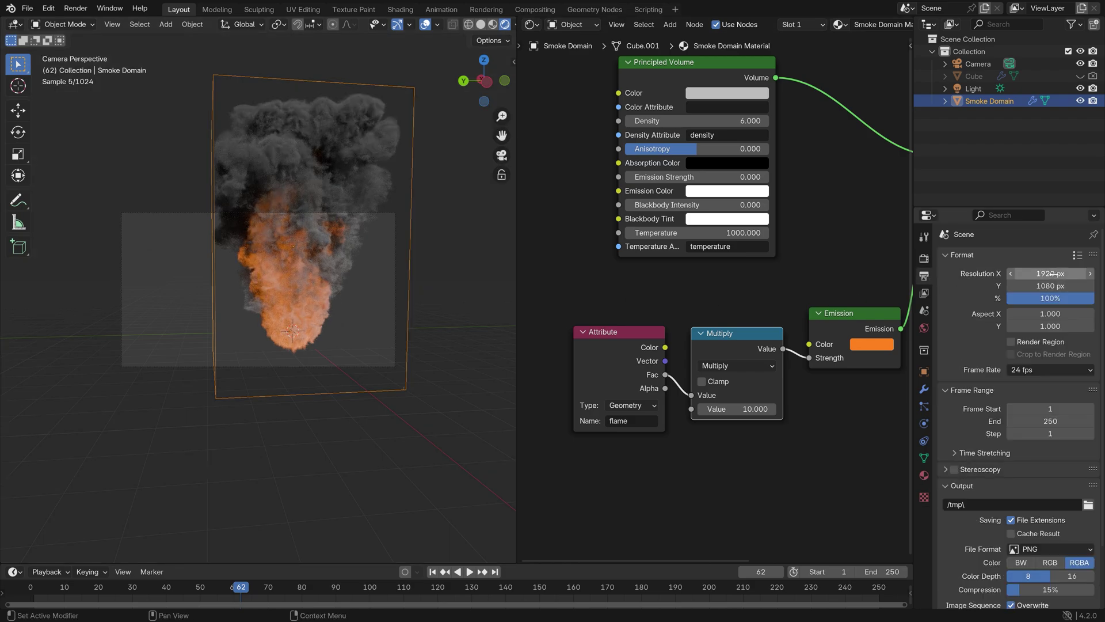
pyautogui.moveTo(1050, 273); pyautogui.dragTo(1051, 285)
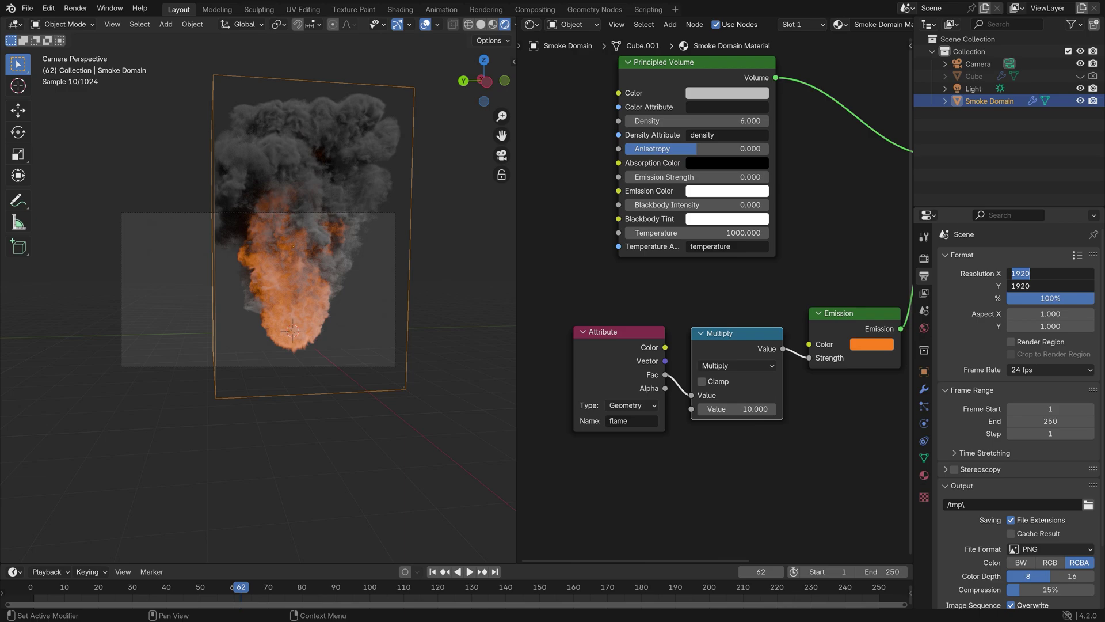
pyautogui.write('2160')
pyautogui.press('Return')
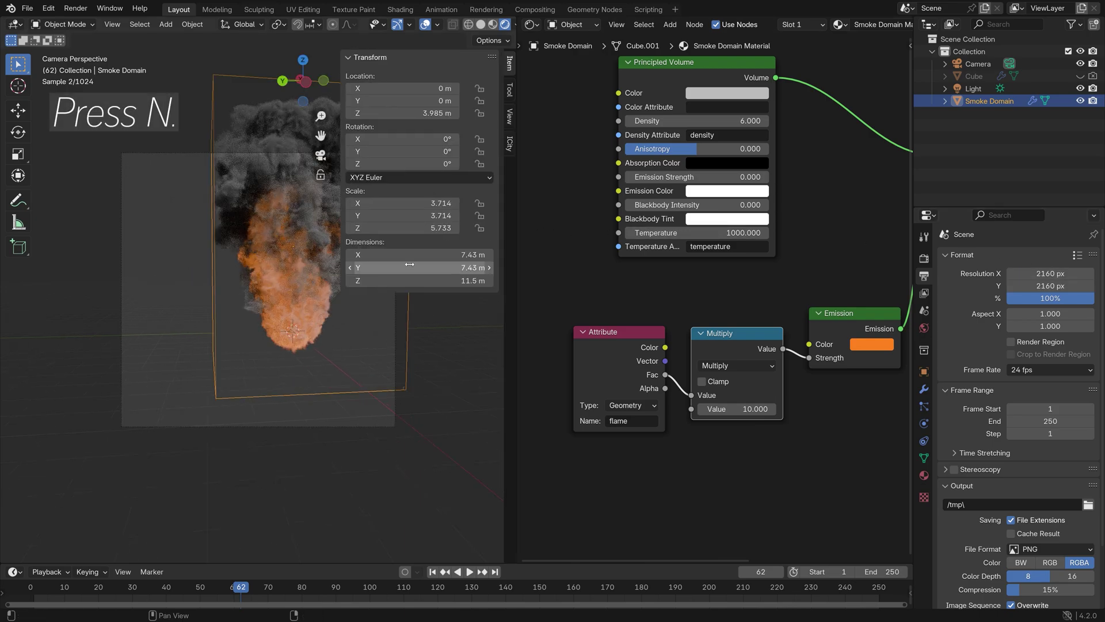
# - Enable Camera to View and reframe the camera tightly around the fire plume
pyautogui.press('n')
pyautogui.click(510, 116)
pyautogui.click(413, 226)
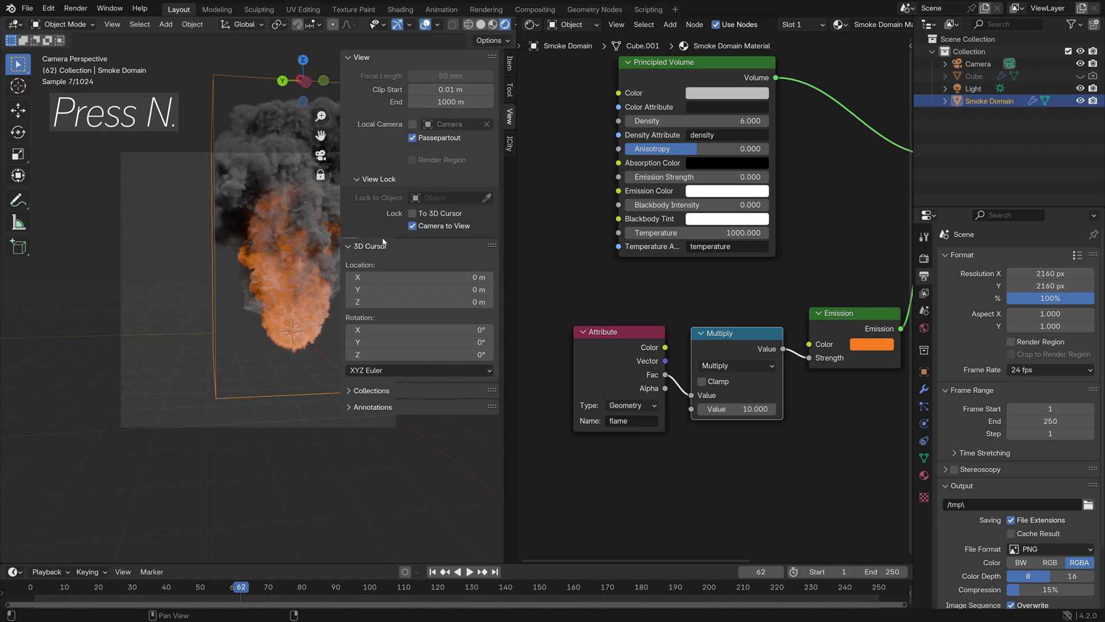
pyautogui.scroll(-3, 259, 271)
pyautogui.keyDown('shift'); pyautogui.moveTo(262, 274); pyautogui.dragTo(222, 298, button='middle'); pyautogui.keyUp('shift')
pyautogui.scroll(2, 227, 287)
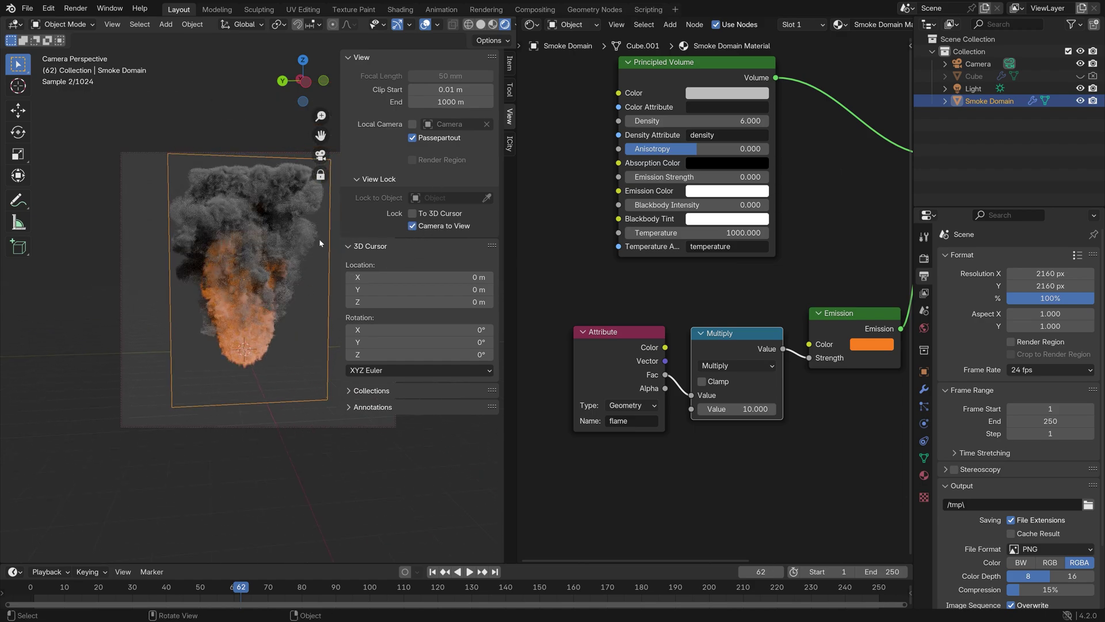
# - Set the Cycles Render Max Samples to 50 and scrub the timeline to frame 69
pyautogui.press('n')
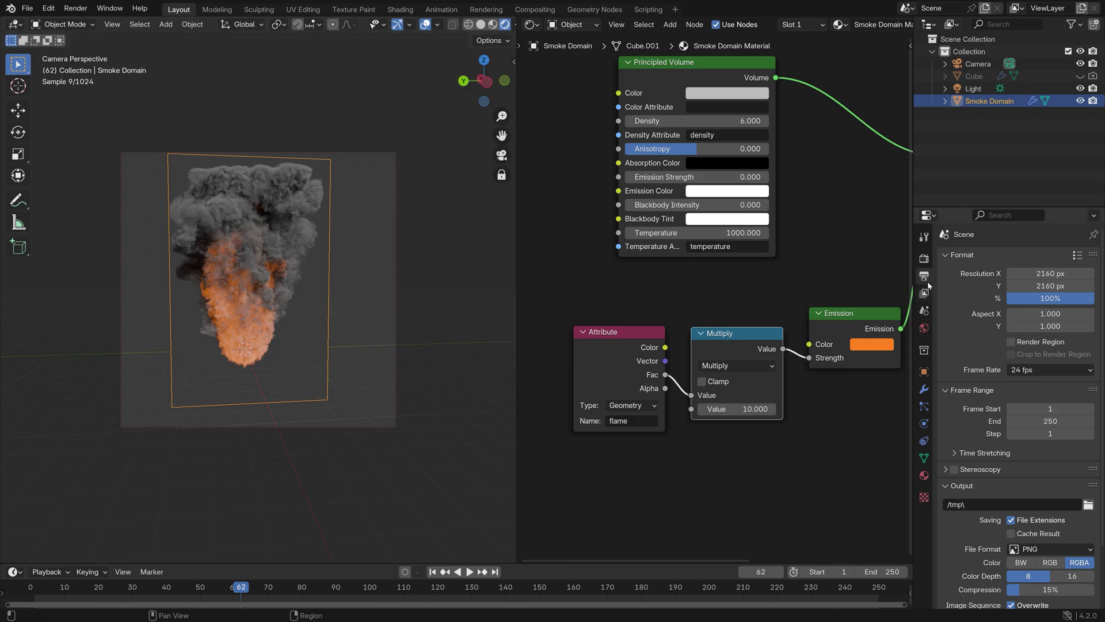
pyautogui.click(924, 260)
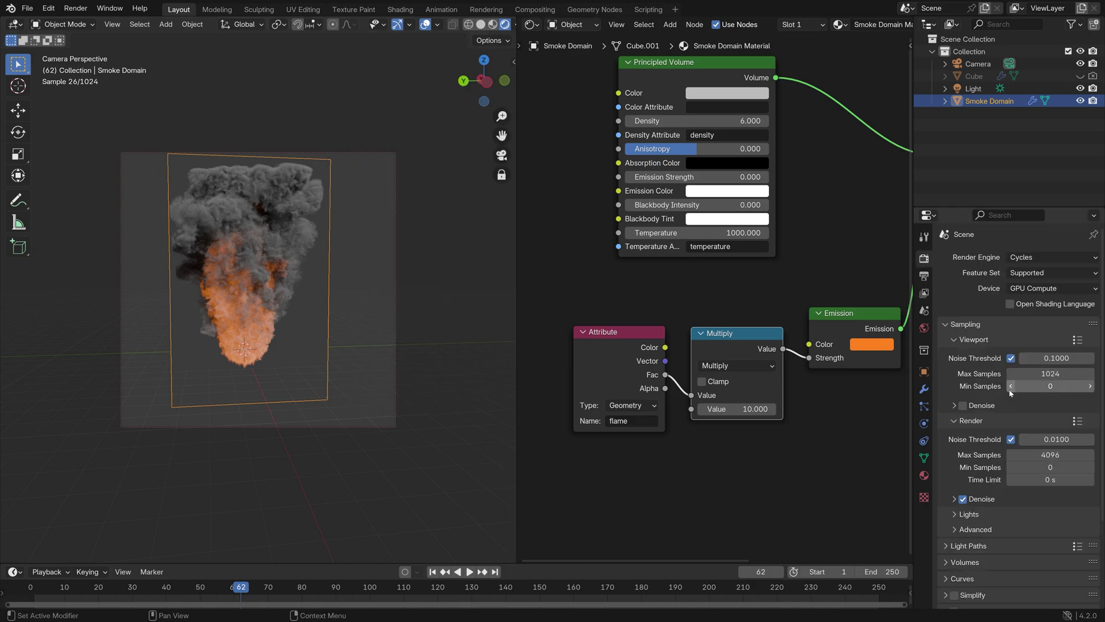
pyautogui.click(1031, 453)
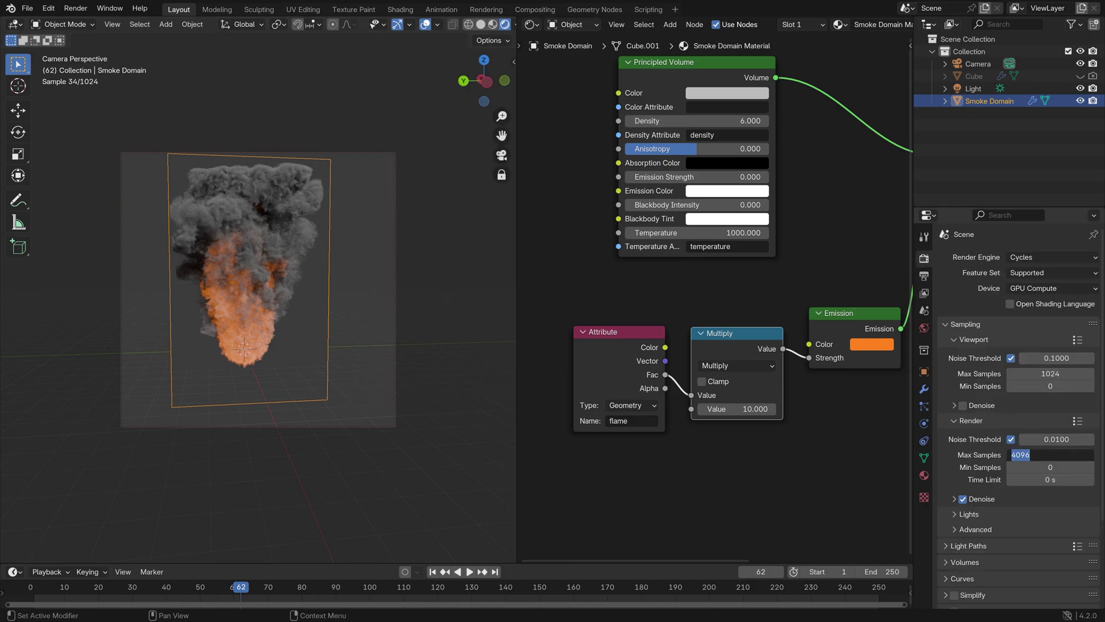
pyautogui.write('50')
pyautogui.press('Return')
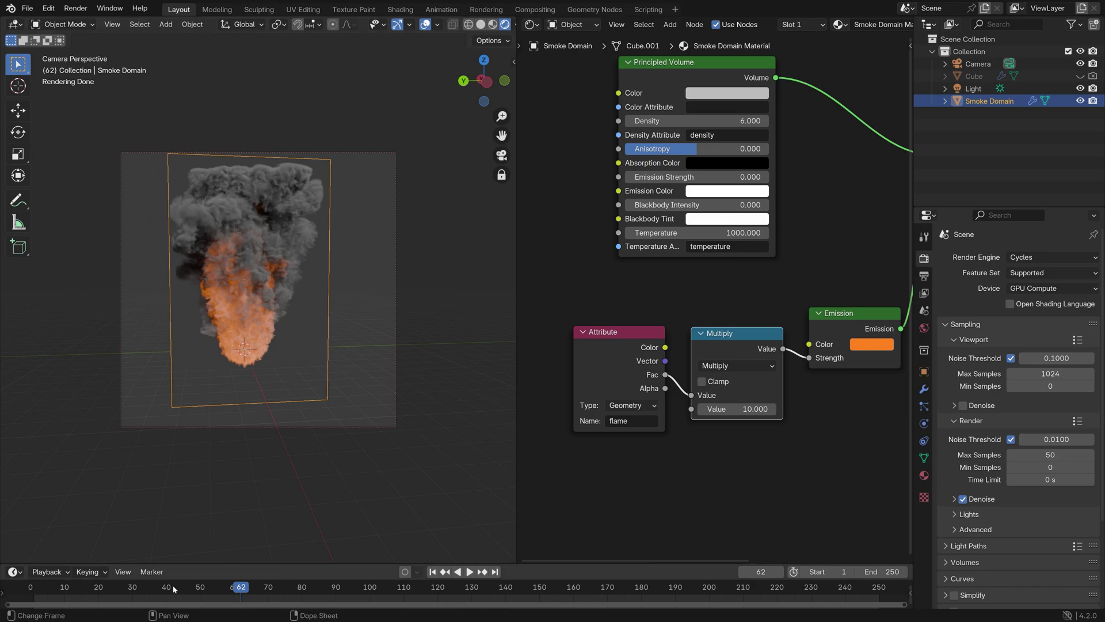
pyautogui.moveTo(173, 585); pyautogui.dragTo(264, 589)
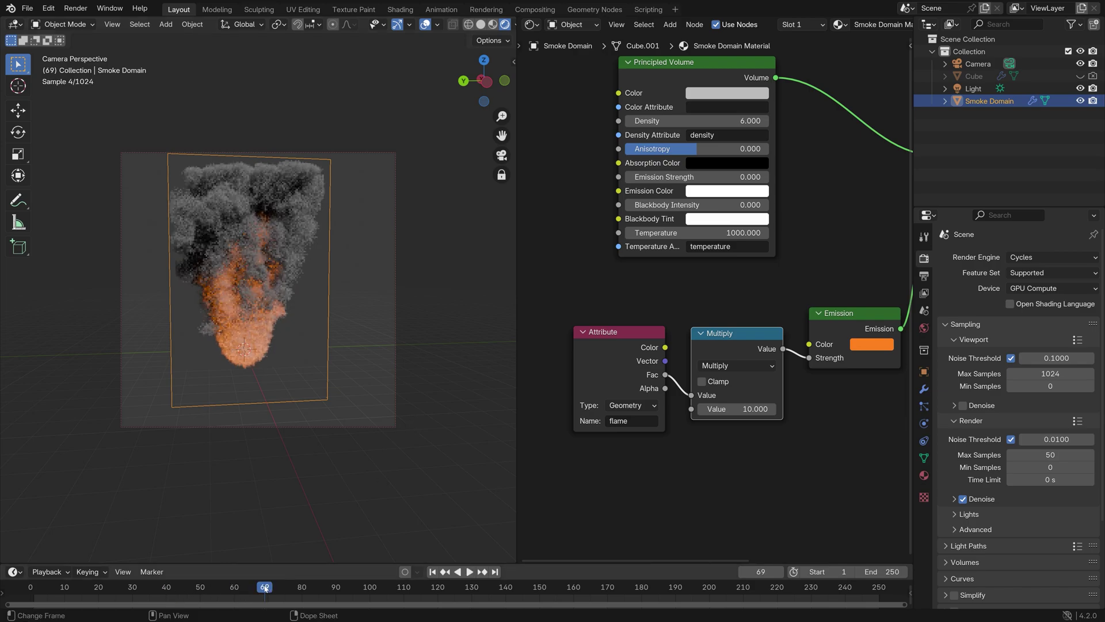